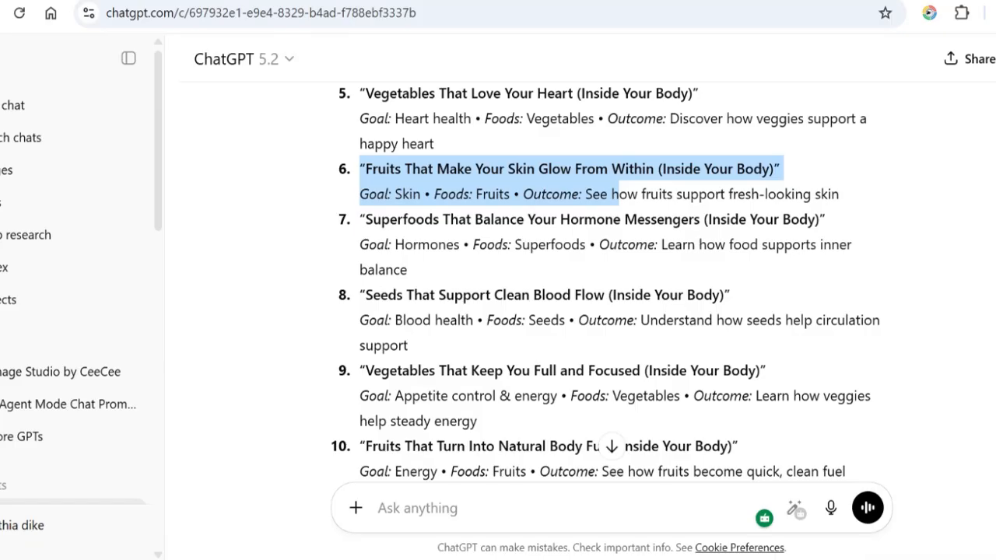
Select the full text of the sixth video idea, "Fruits That Make Your Skin Glow From Within (Inside Your Body)".
left_click_drag(618, 194, 839, 194)
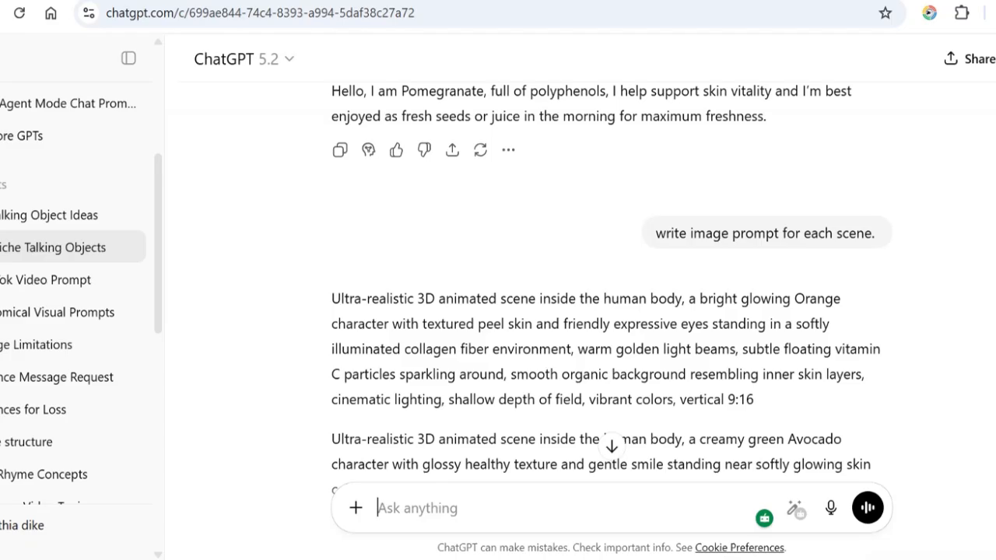
Read through the generated image prompts for the fruit and vegetable character scenes.
scroll(612, 292, "down", 2)
scroll(612, 291, "up", 2)
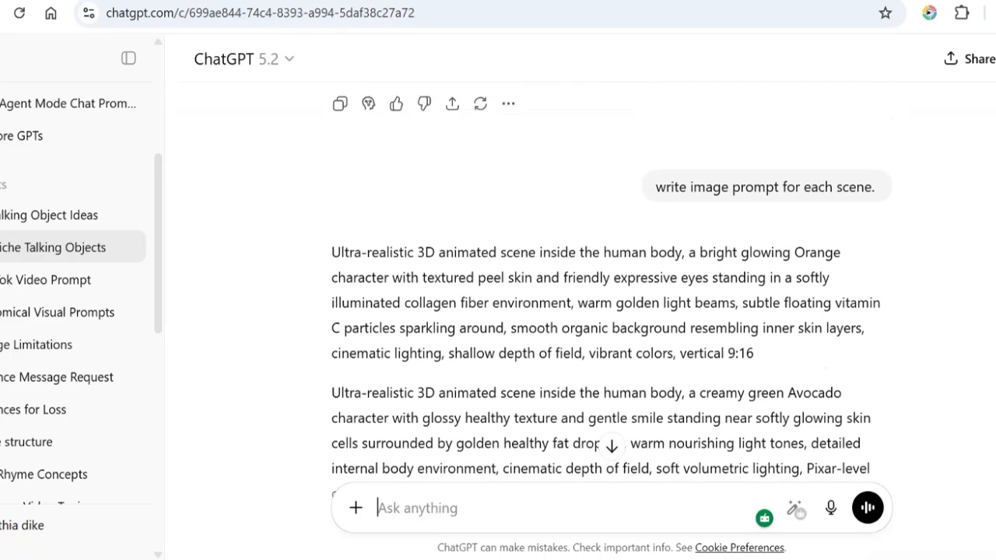
scroll(612, 292, "down", 1)
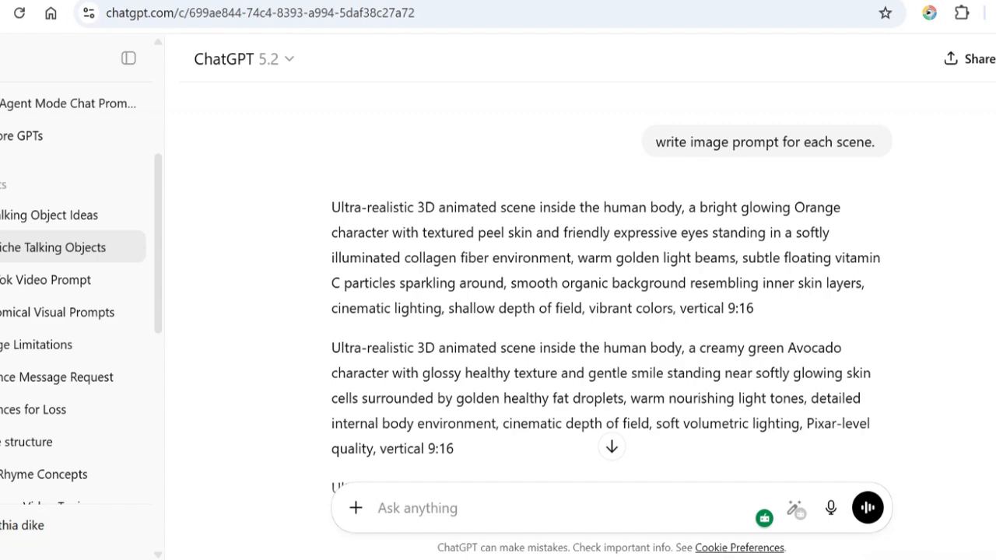
scroll(612, 292, "down", 3)
scroll(612, 292, "down", 4)
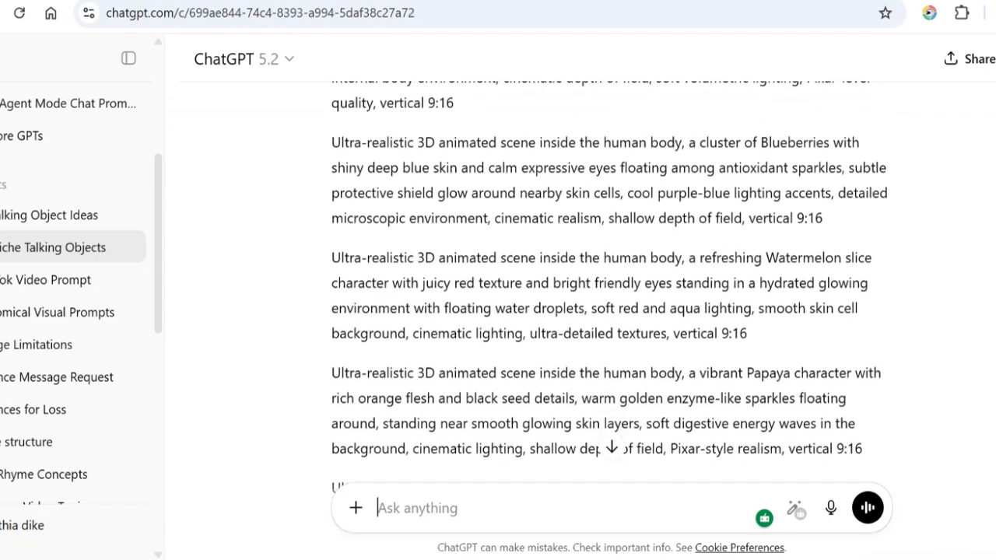
scroll(611, 292, "up", 6)
scroll(612, 292, "down", 1)
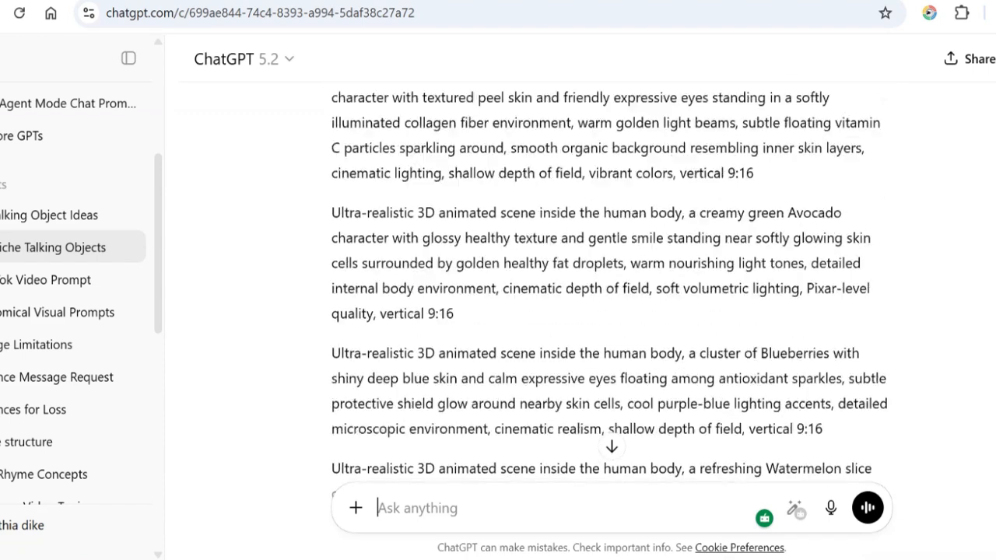
scroll(612, 292, "up", 1)
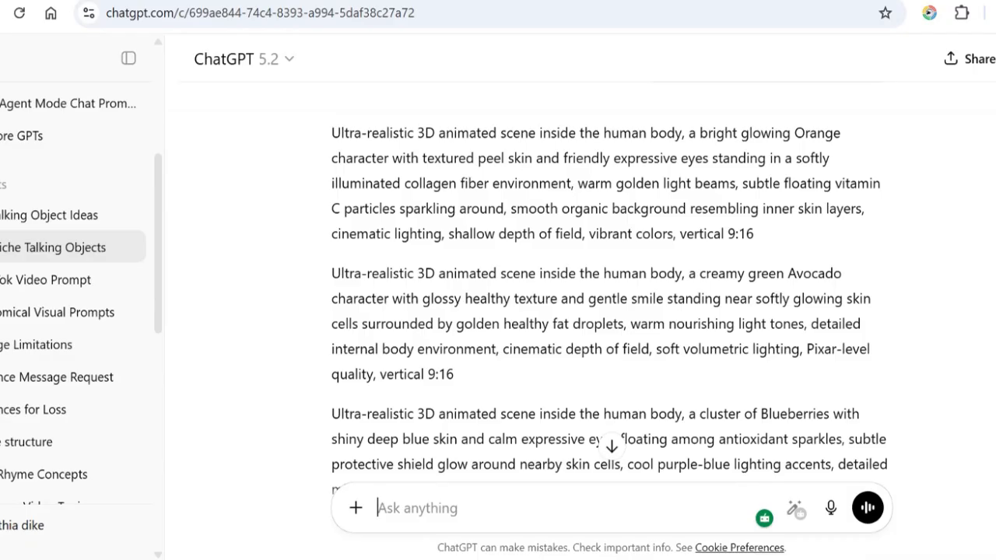
Copy all the scene image prompts, from Orange to Pomegranate, and paste them into the Auto Whisk prompt list in Whisk.
left_click(330, 133)
key("ctrl+shift+End")
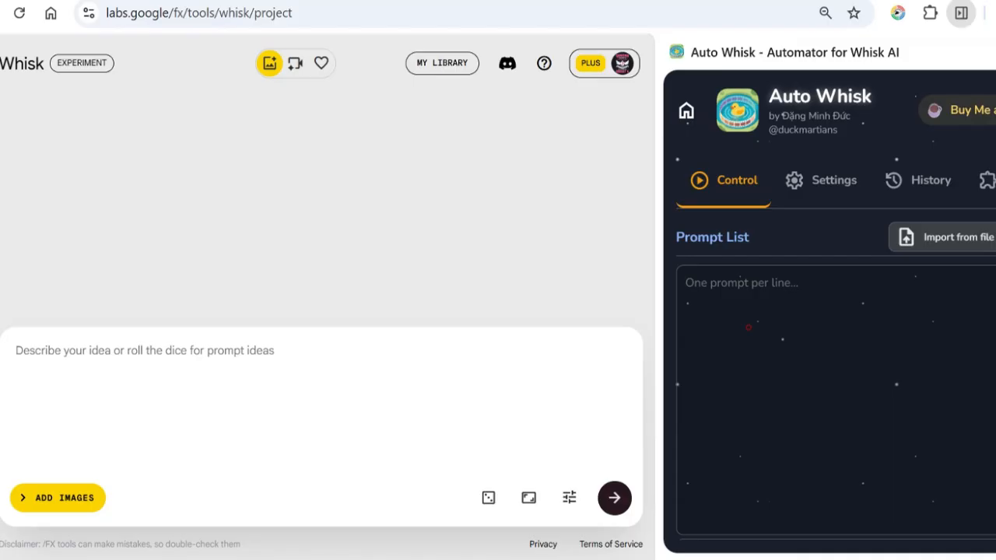
left_click(685, 283)
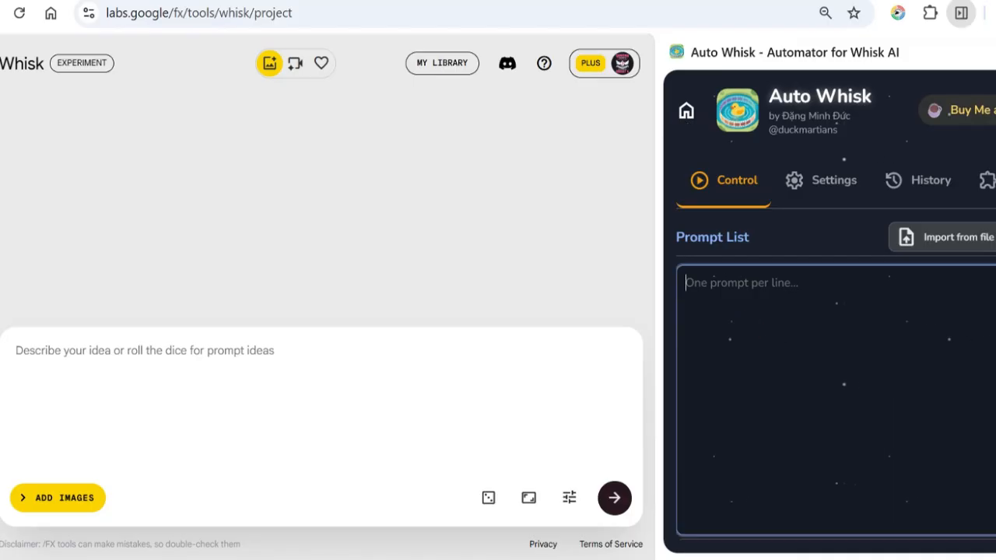
key("ctrl+v")
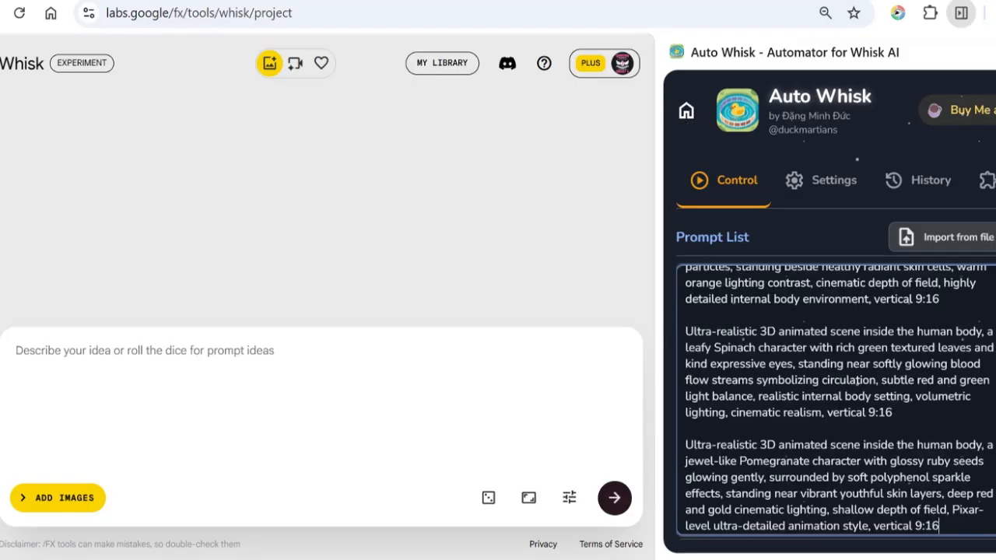
Start the Auto Whisk batch generation for the listed prompts on the current project.
scroll(837, 400, "down", 1)
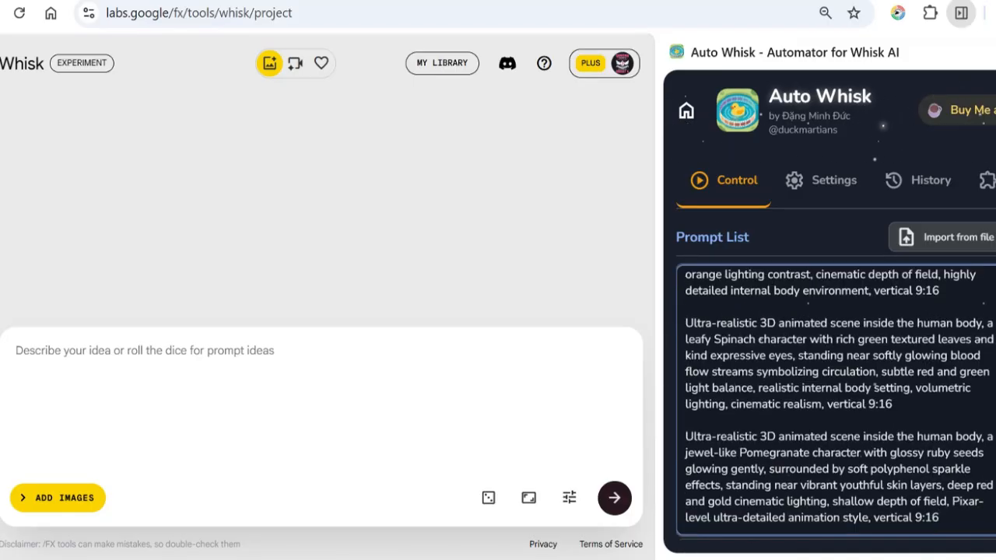
scroll(875, 387, "down", 4)
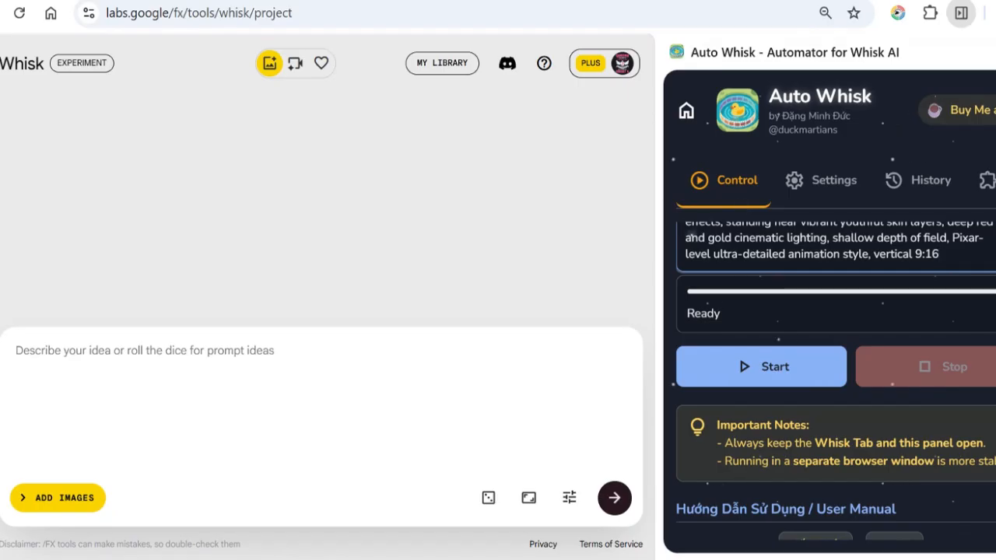
left_click(775, 369)
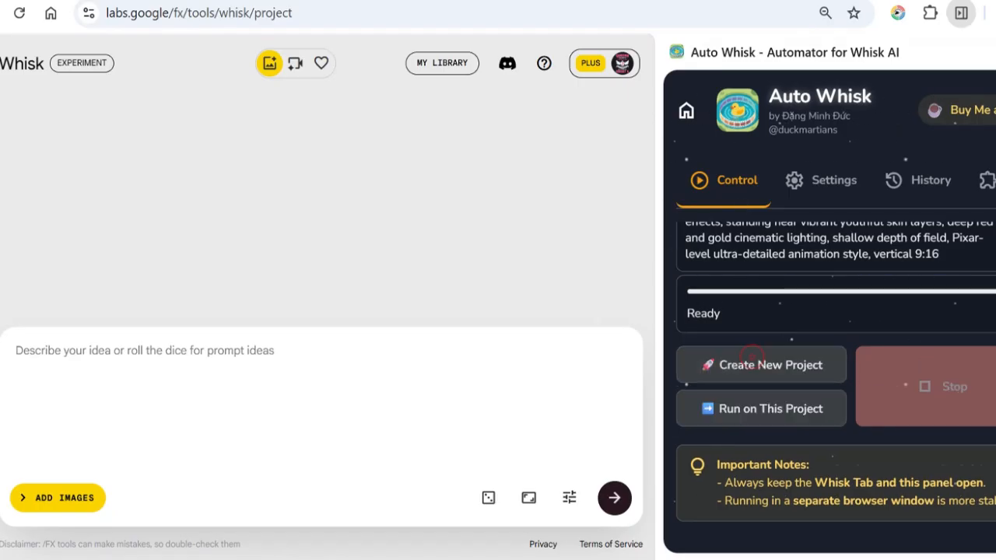
left_click(760, 407)
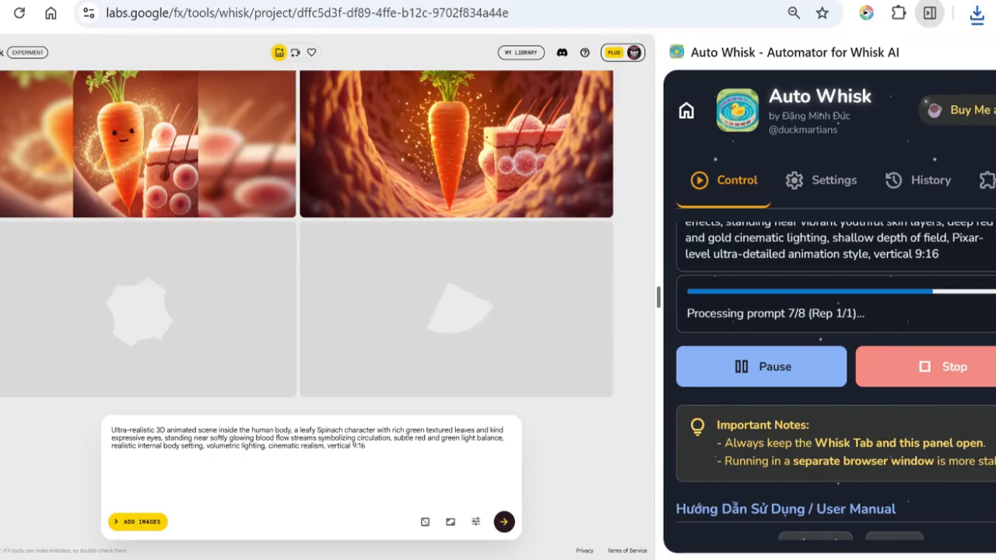
left_click_drag(659, 297, 652, 297)
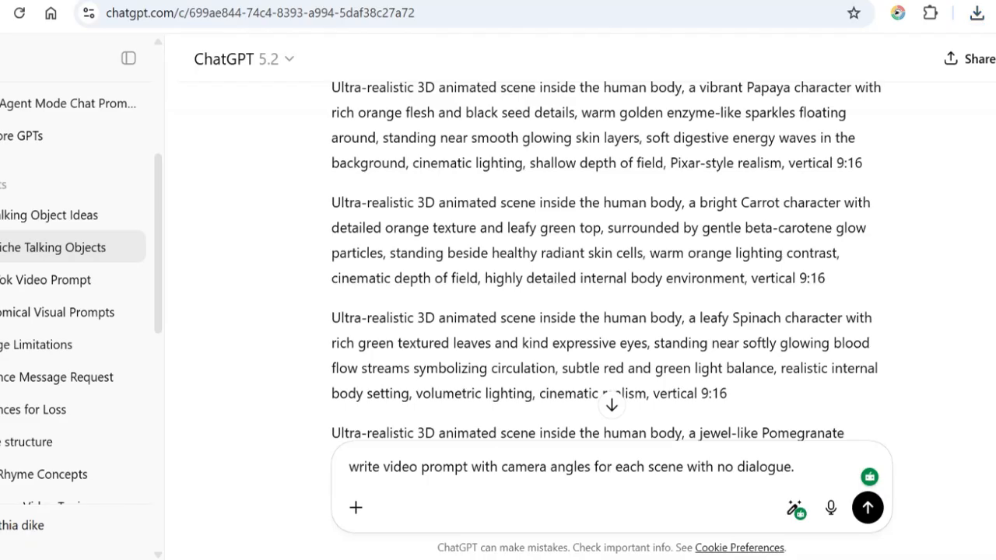
Ask ChatGPT to "write video prompt with camera angles for each scene with no dialogue.".
key("Return")
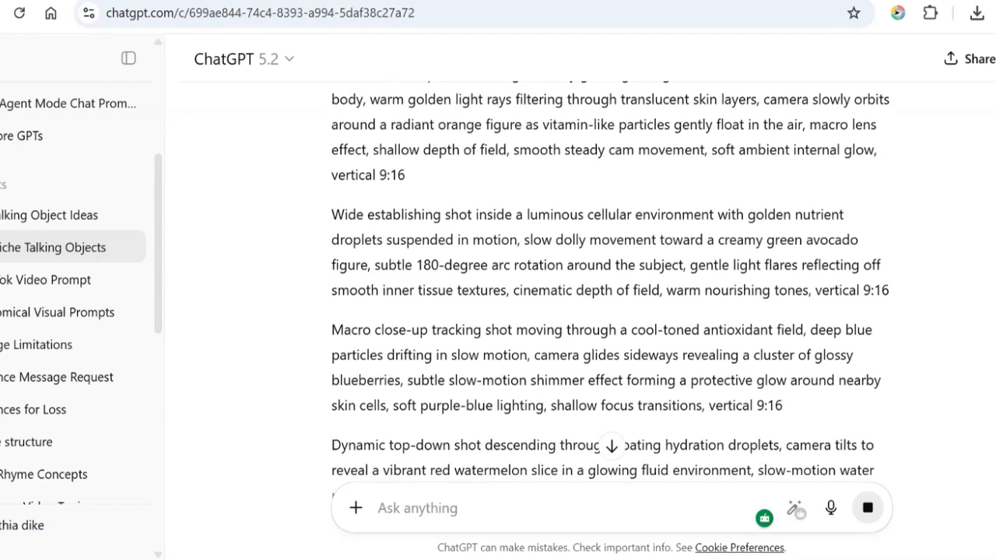
Review the generated video prompts and their camera movements for every scene.
scroll(612, 288, "up", 3)
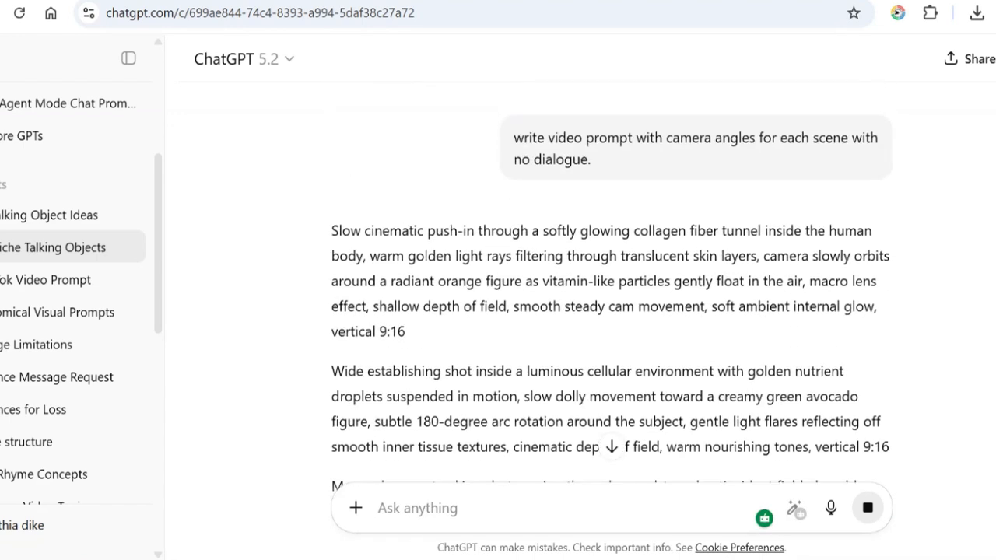
scroll(612, 288, "down", 2)
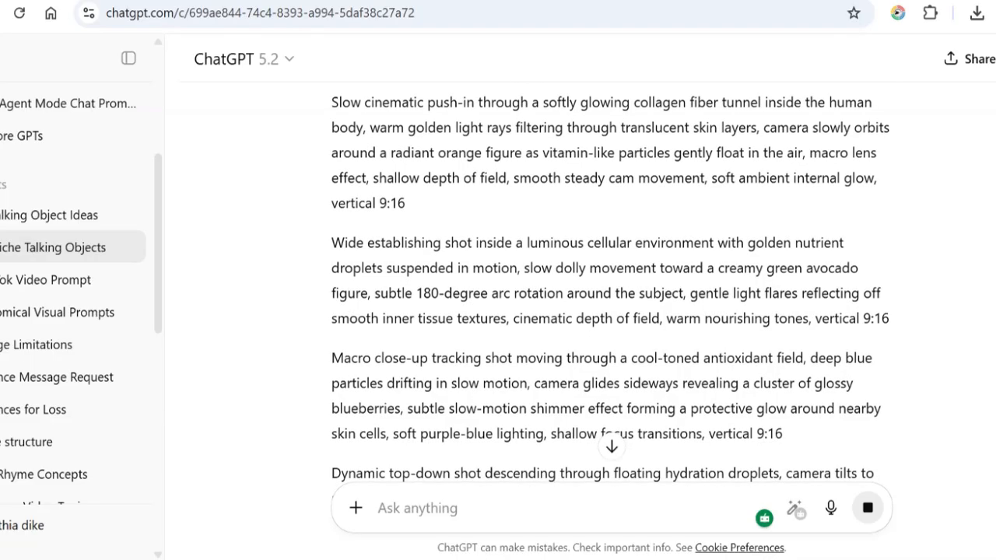
scroll(612, 288, "down", 5)
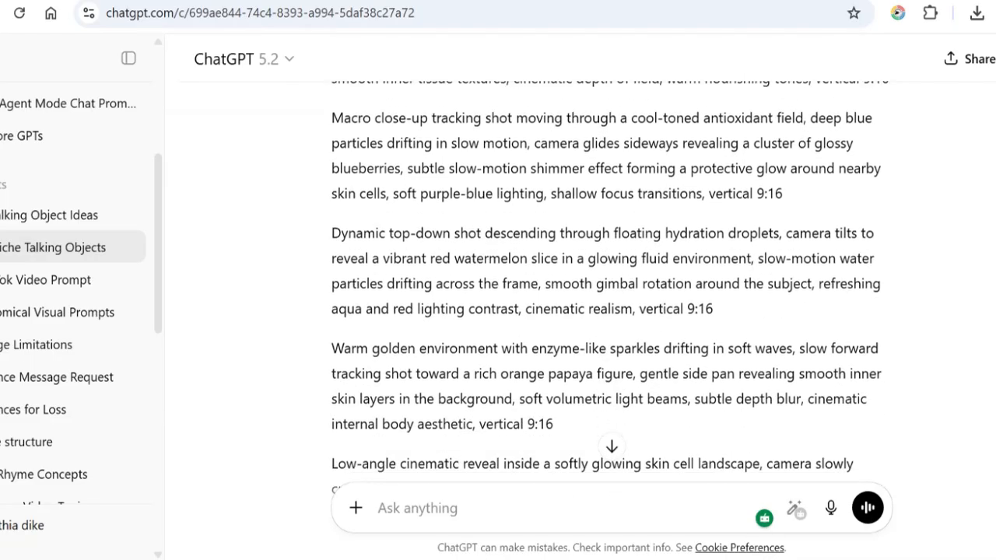
scroll(612, 288, "down", 3)
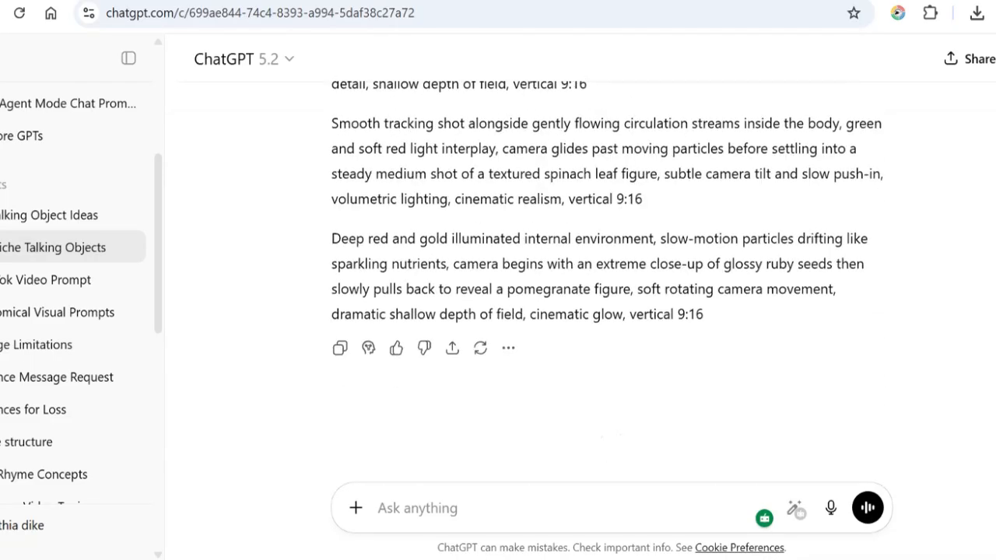
scroll(612, 288, "up", 6)
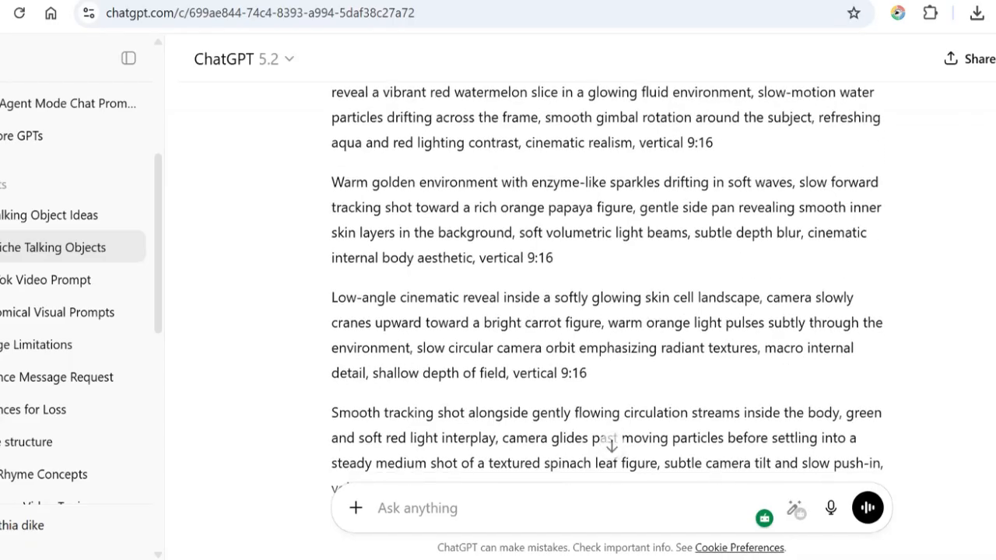
scroll(611, 288, "up", 2)
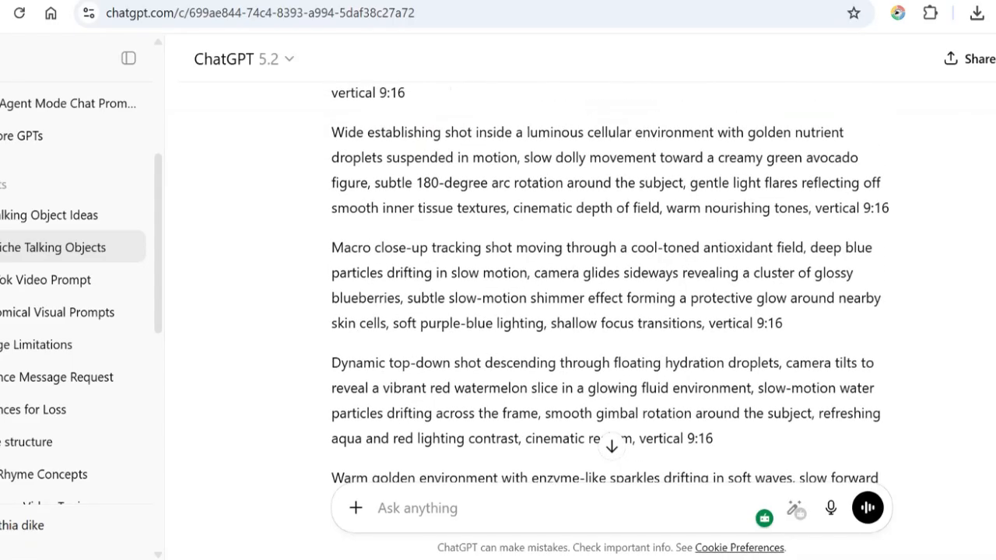
key("ctrl+Tab")
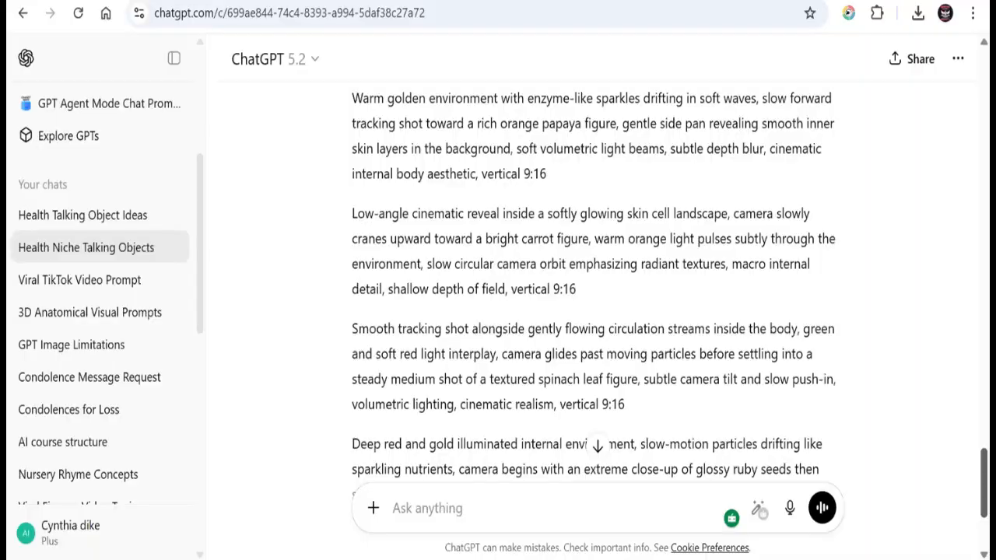
scroll(592, 233, "down", 3)
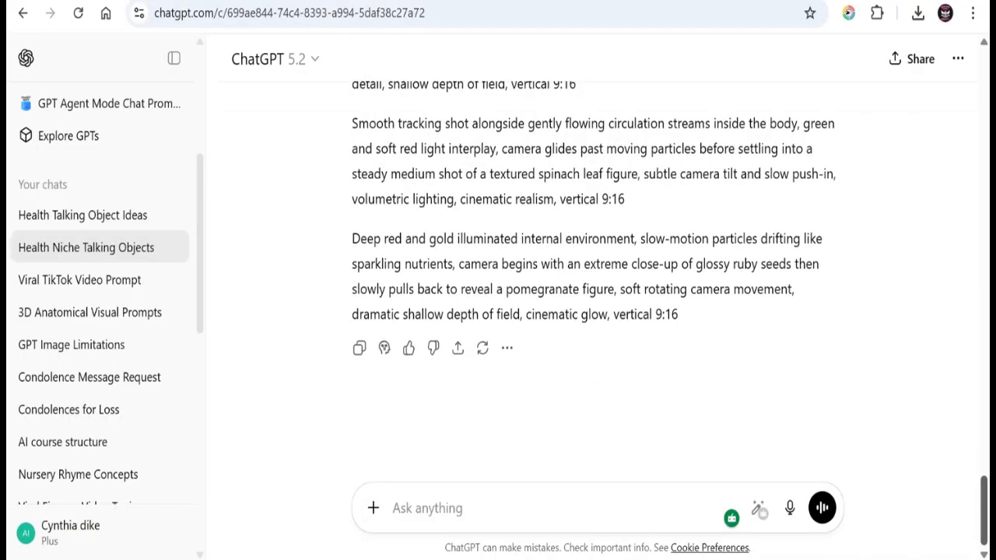
scroll(592, 295, "up", 4)
scroll(592, 295, "up", 3)
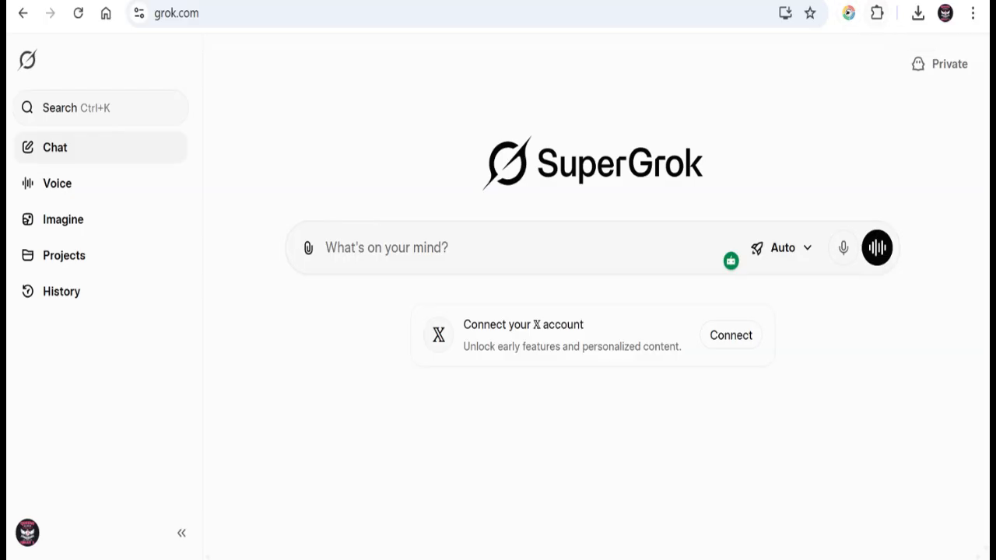
Go from Grok to Chrome's extension management page and open the Chrome Web Store.
left_click(877, 12)
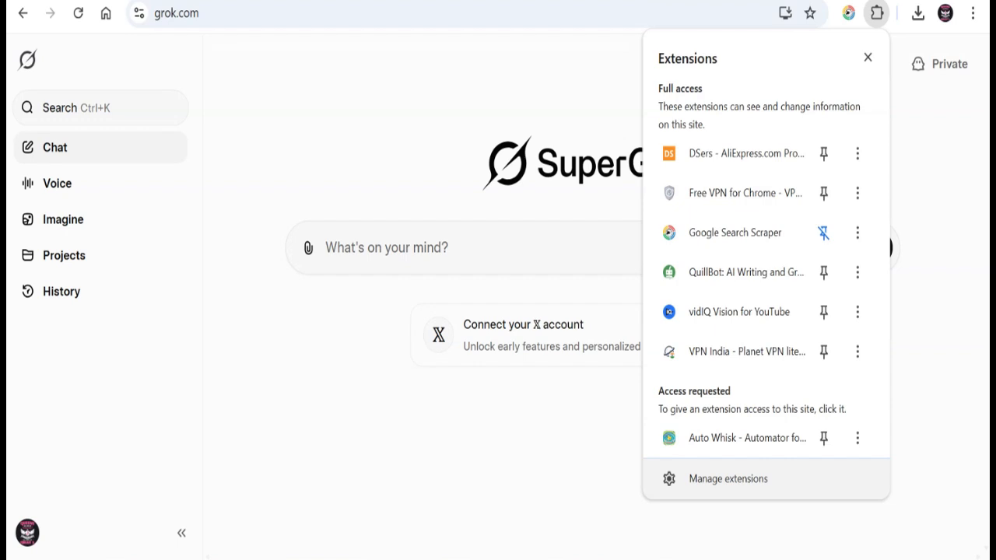
left_click(728, 478)
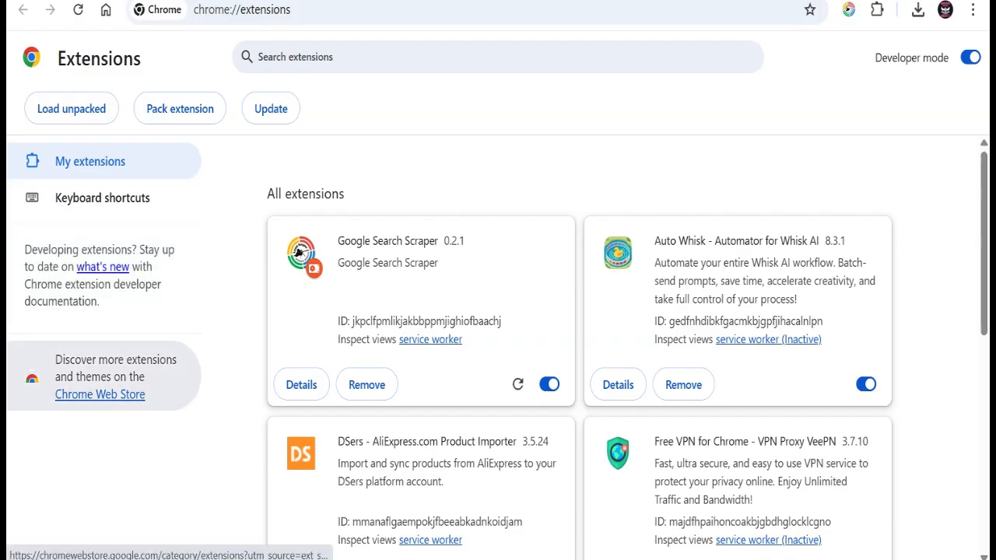
left_click(99, 394)
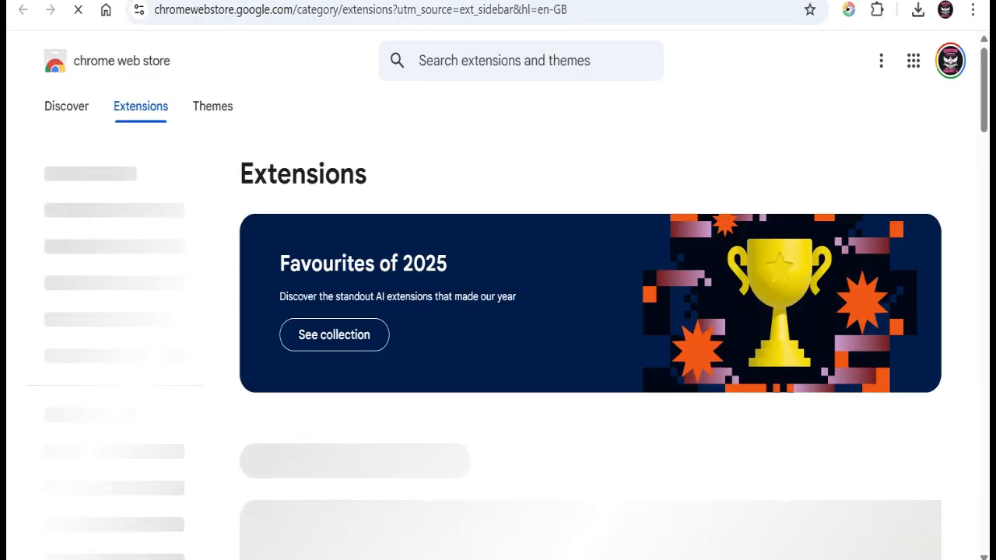
Search the store for "grok automation" and open the "Grok Automation - Auto Grok on Grok.com" extension page.
left_click(452, 60)
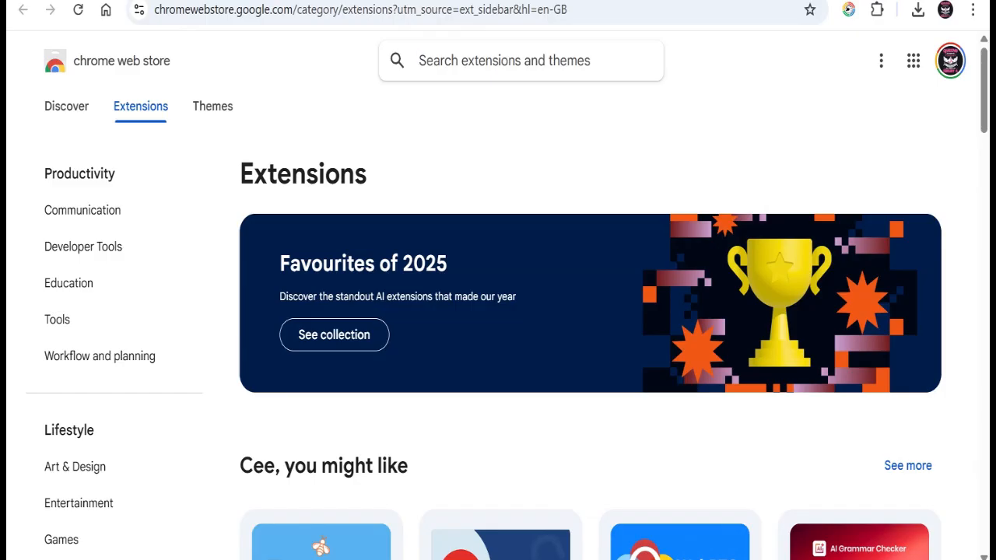
type("grok automation")
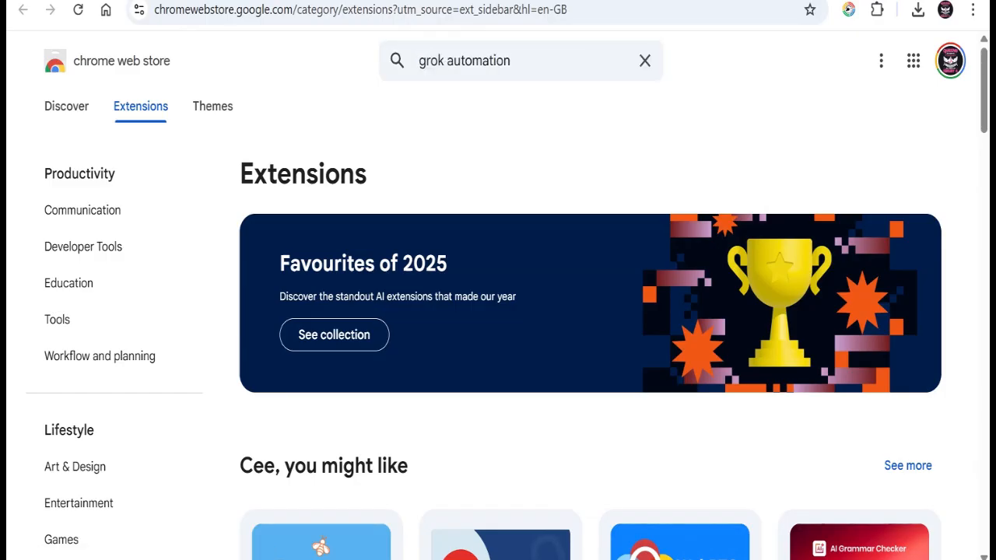
left_click(521, 60)
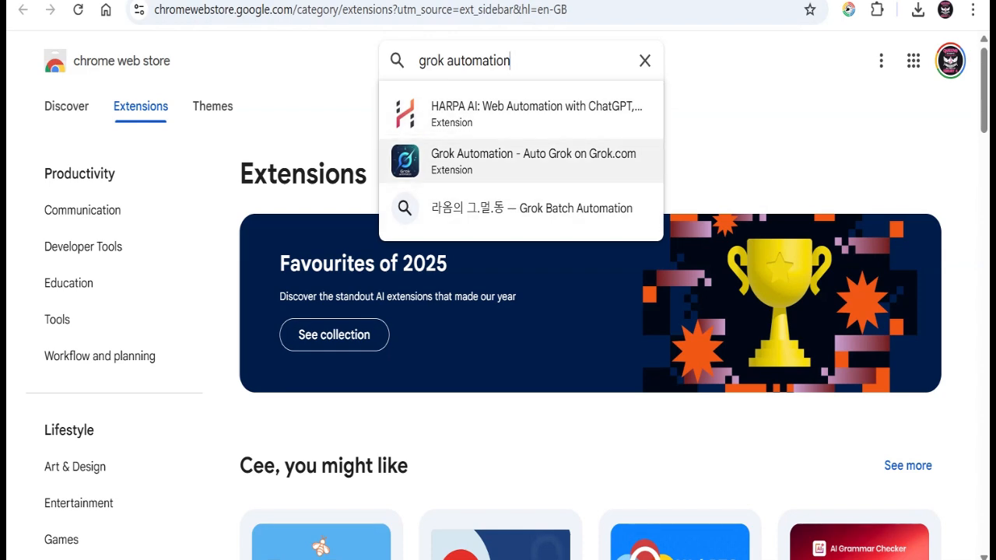
left_click(496, 165)
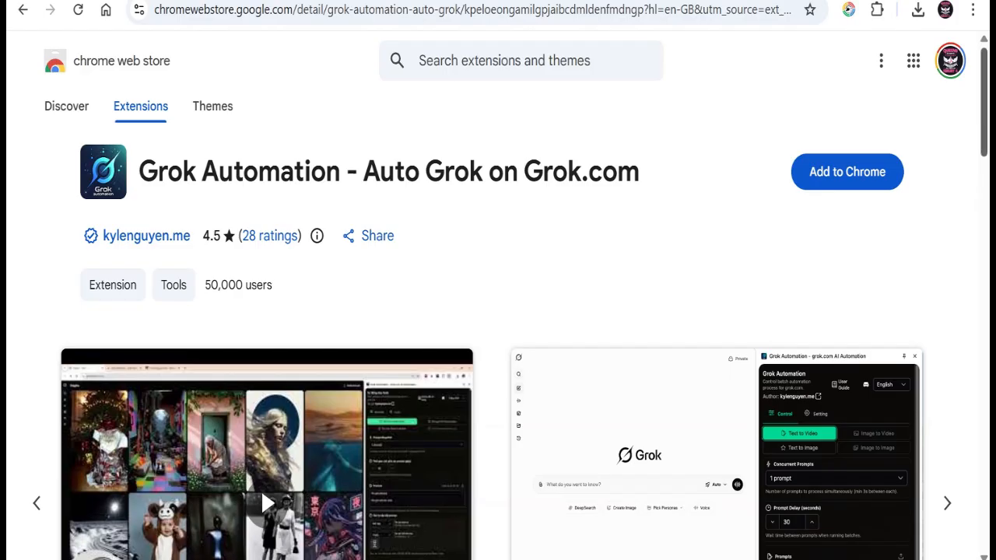
Add the Grok Automation extension to Chrome and dismiss its update announcement.
scroll(260, 489, "down", 2)
scroll(261, 489, "up", 2)
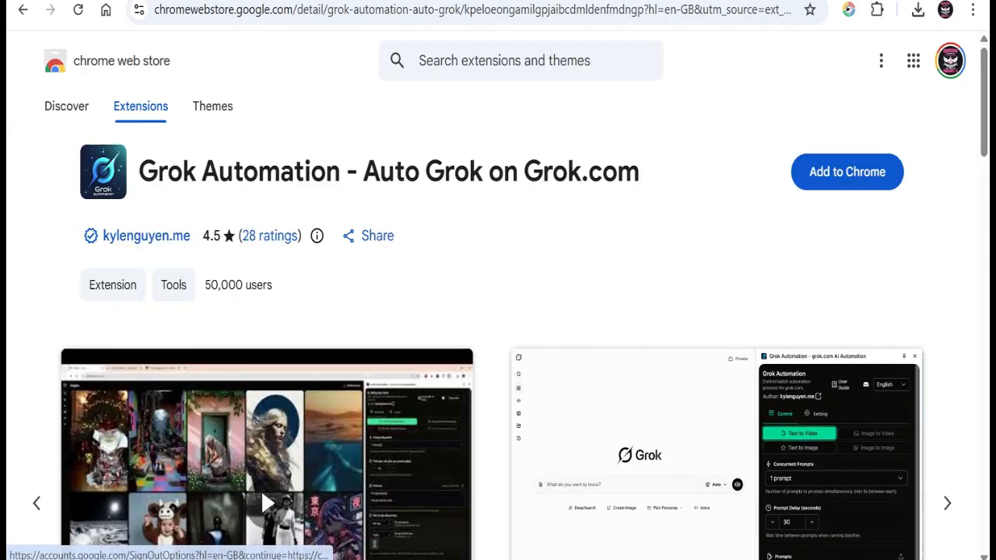
left_click(848, 172)
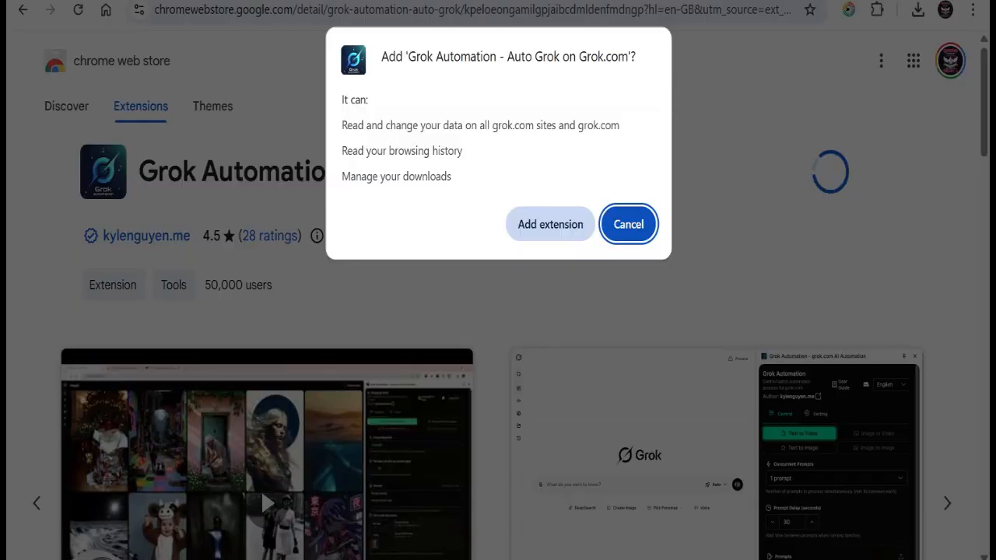
key("Escape")
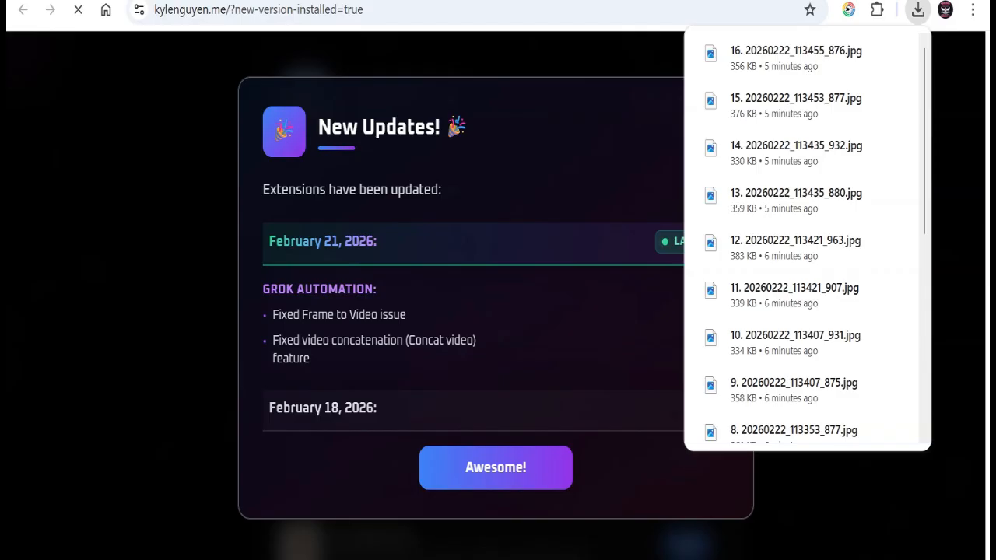
left_click(495, 468)
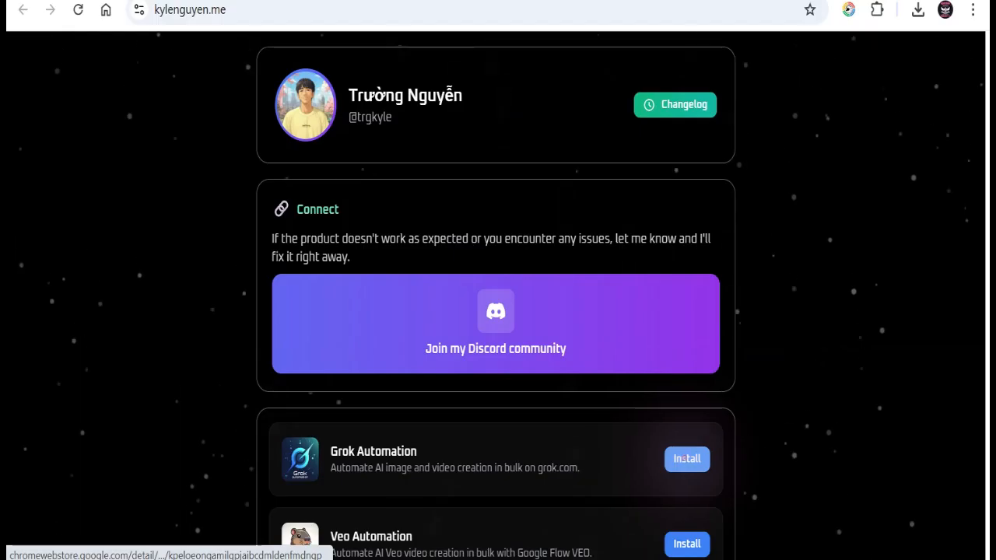
Follow the Grok Automation install link, and launch the extension on Grok's Imagine page.
left_click(687, 459)
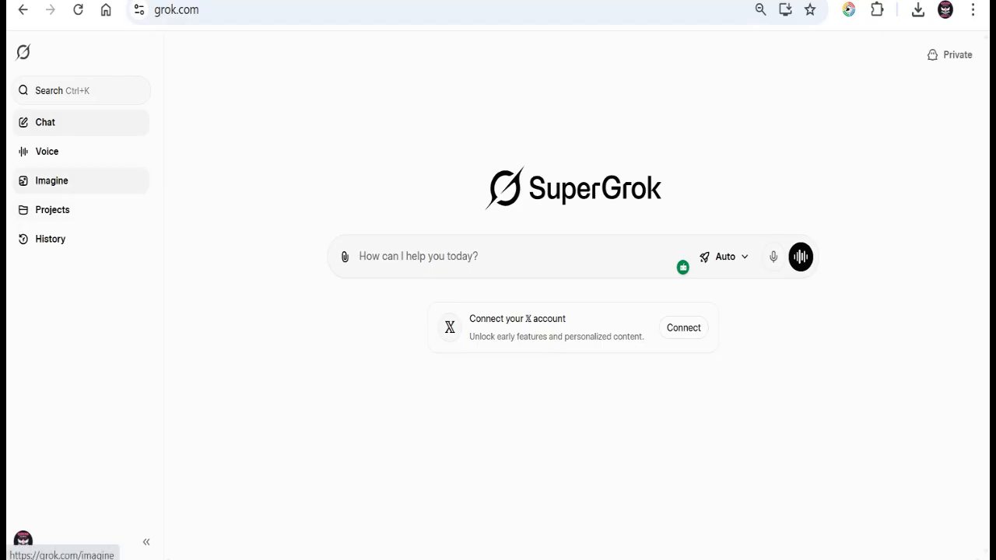
left_click(51, 180)
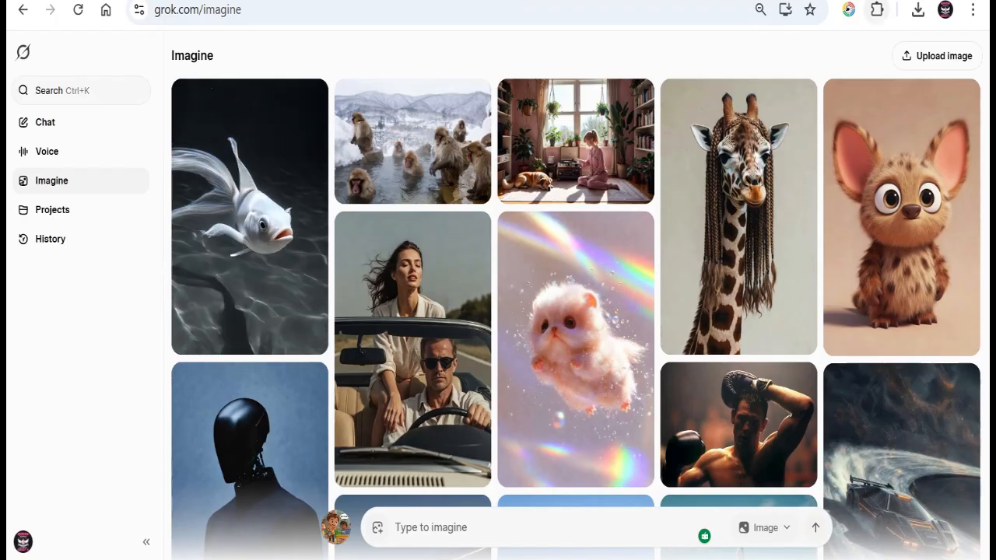
left_click(877, 10)
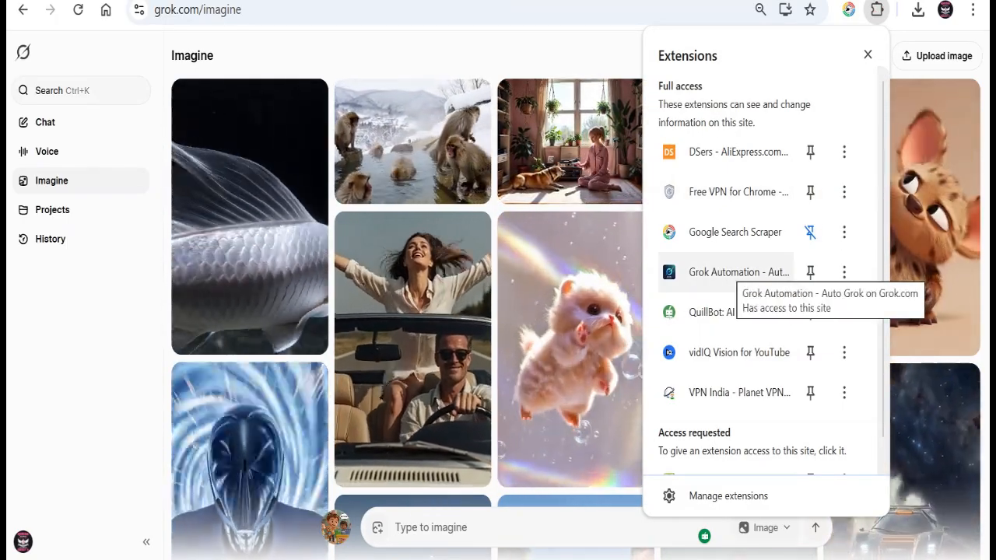
left_click(723, 273)
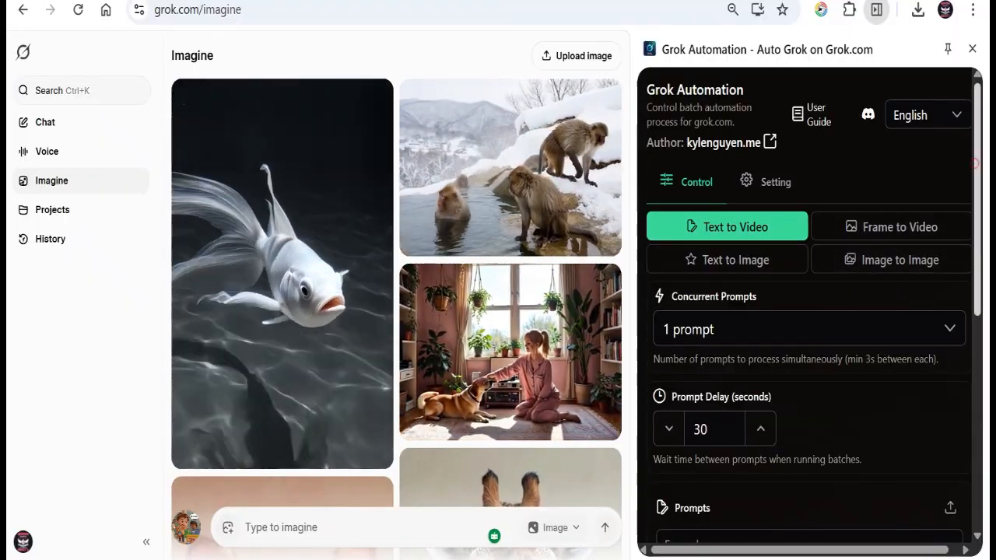
Examine the Text to Video mode's concurrent prompts choices, prompt delay setting and prompts field.
left_click_drag(976, 164, 976, 202)
left_click(871, 251)
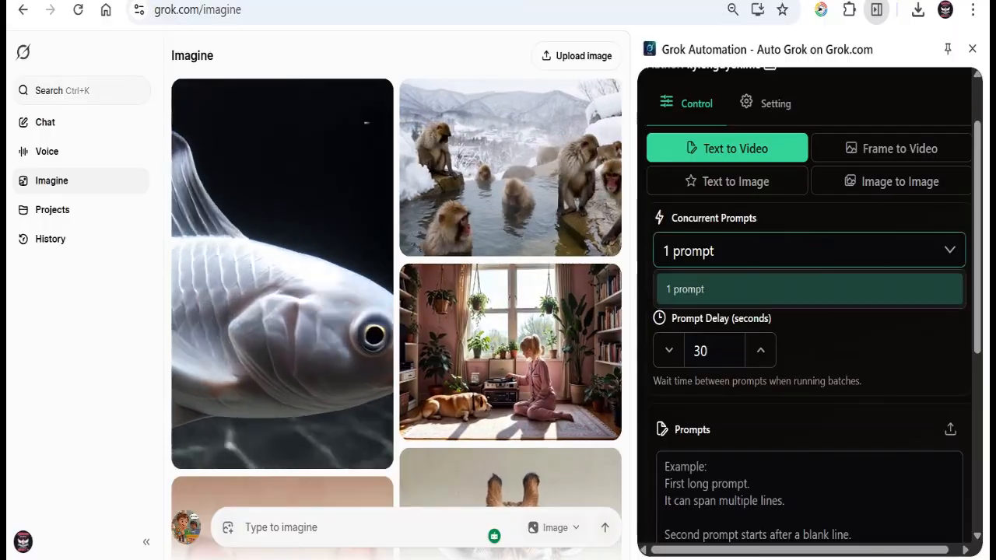
left_click(896, 240)
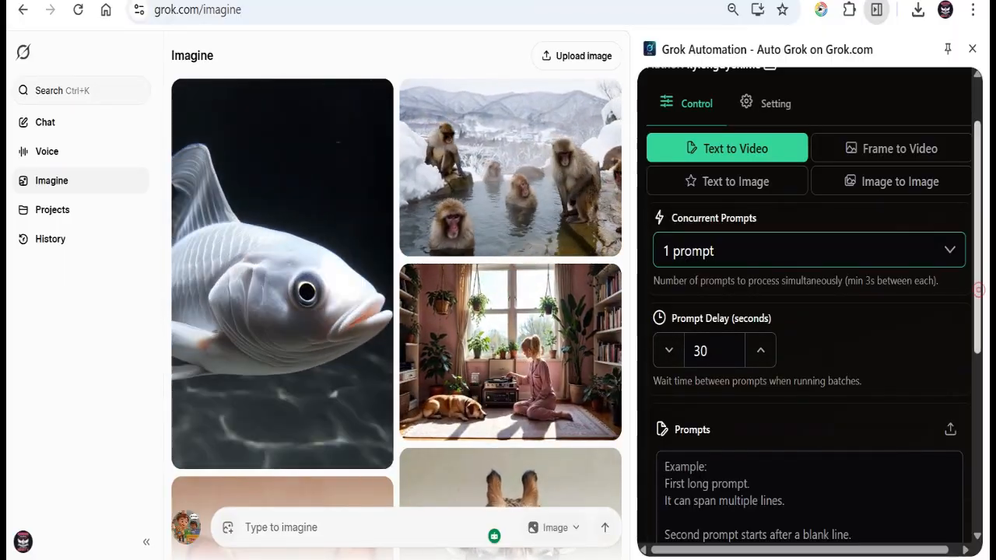
left_click_drag(979, 290, 979, 349)
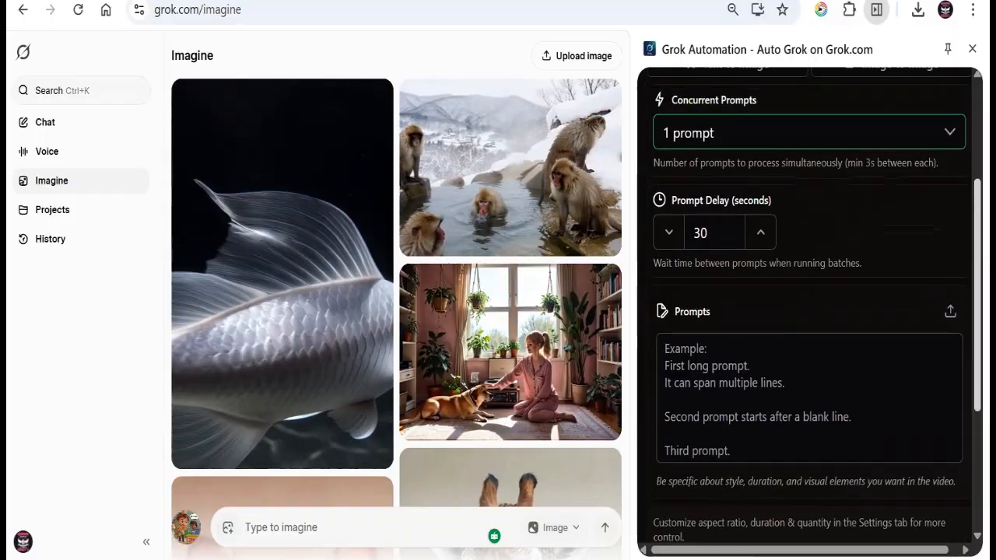
scroll(950, 343, "up", 2)
scroll(950, 343, "down", 1)
scroll(951, 343, "up", 1)
scroll(950, 343, "down", 1)
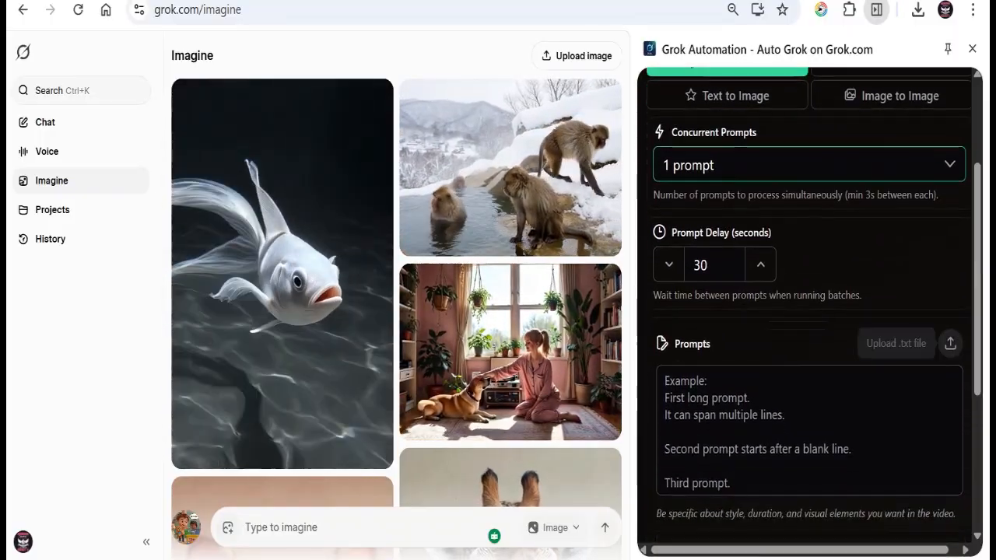
left_click(810, 430)
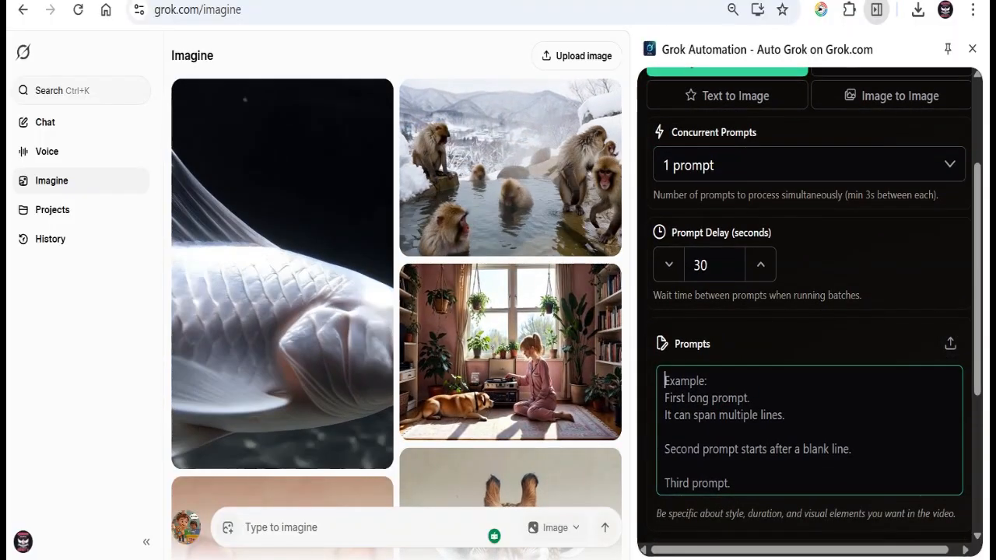
scroll(810, 312, "up", 2)
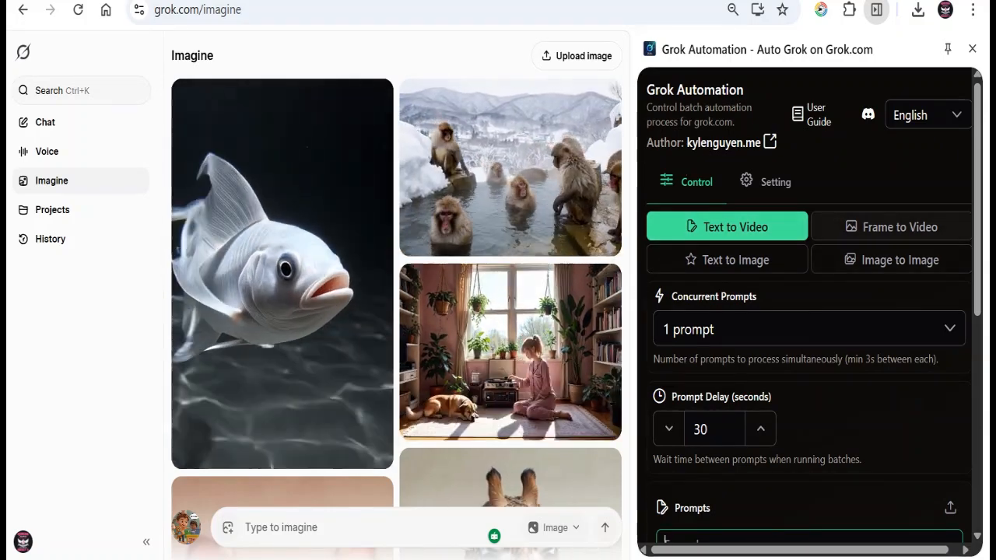
Switch Grok Automation to Frame to Video mode and open the file chooser for uploading images.
left_click(891, 227)
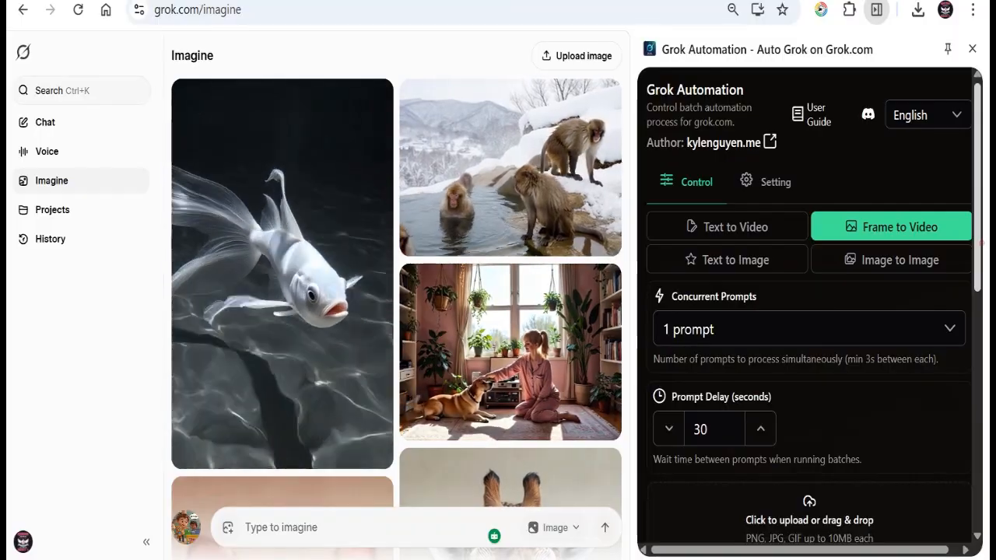
scroll(809, 312, "down", 3)
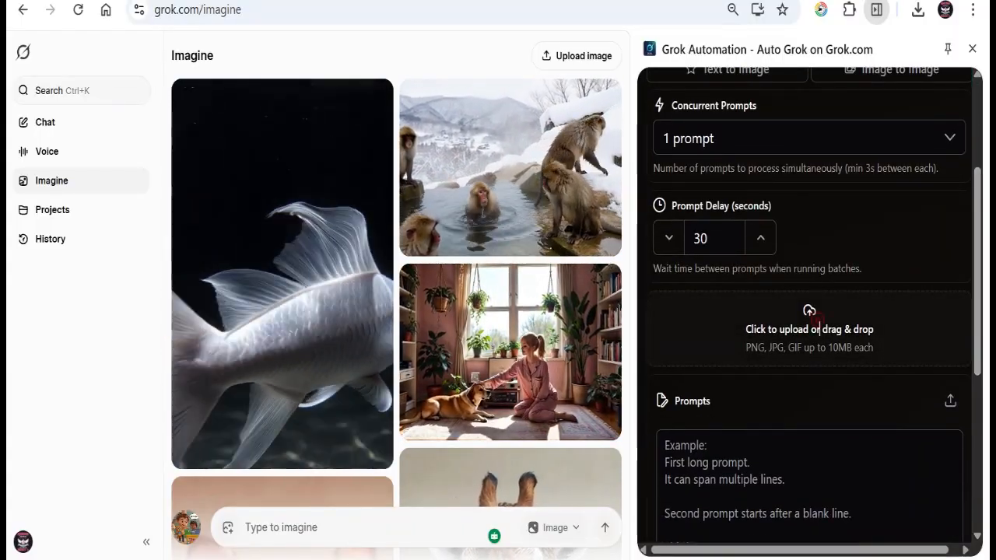
left_click(810, 330)
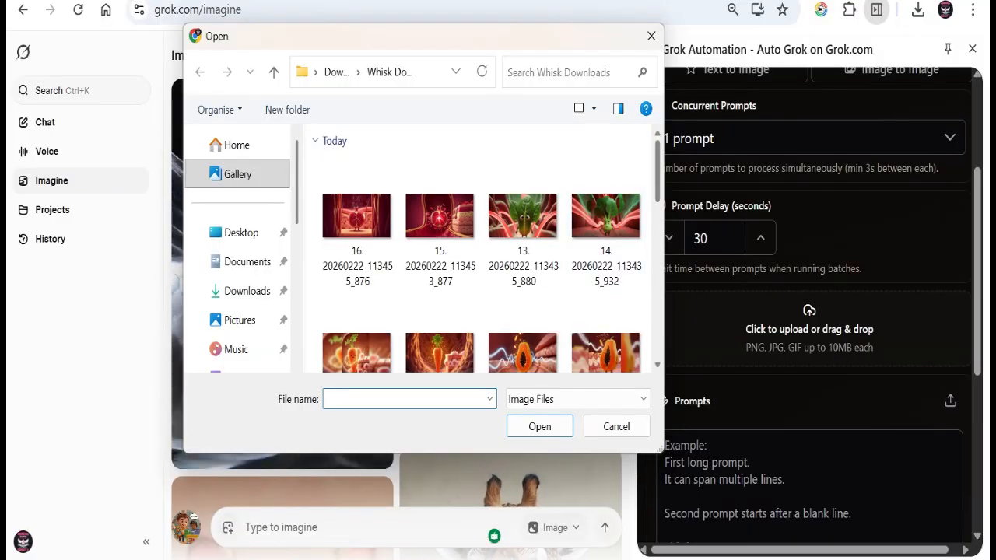
Select images 1, 3 and 6, showing the orange, avocado and blueberries, in the Whisk Downloads folder.
scroll(482, 249, "down", 5)
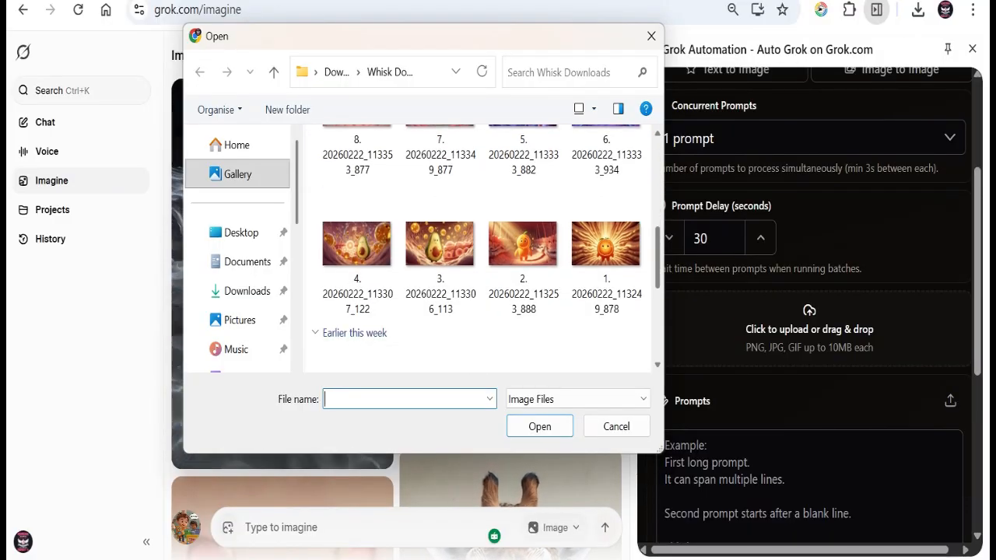
scroll(483, 249, "down", 2)
scroll(482, 249, "up", 4)
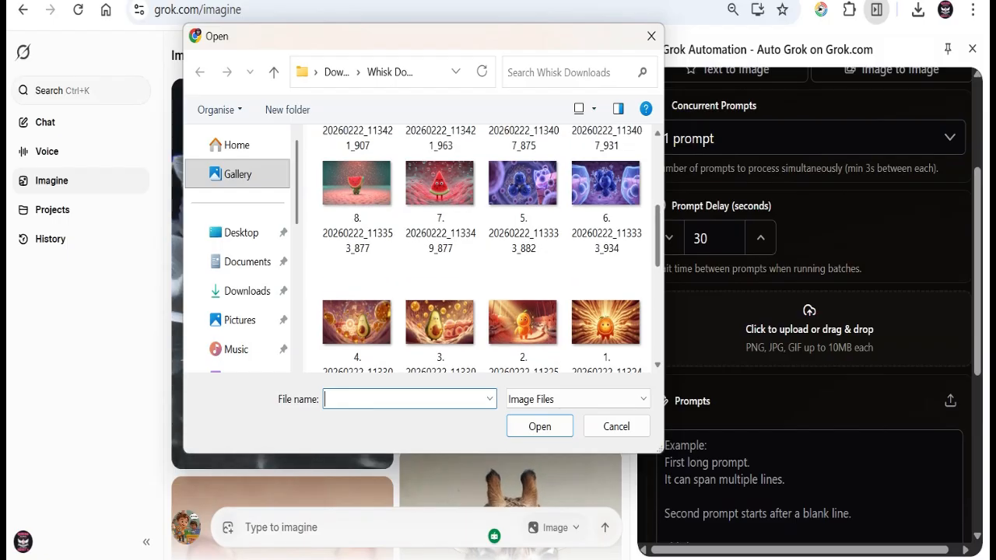
scroll(482, 249, "down", 2)
scroll(482, 249, "up", 2)
scroll(483, 249, "down", 2)
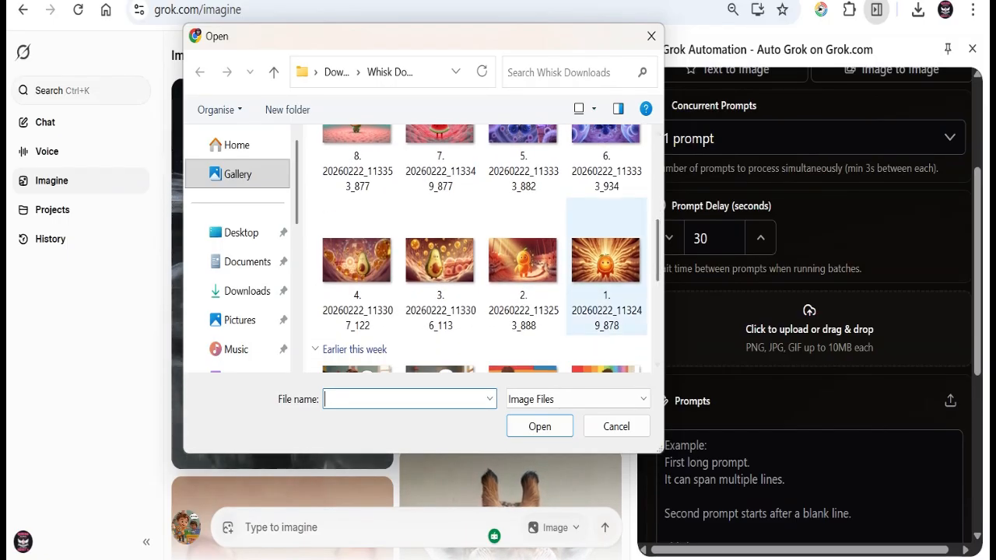
left_click(605, 265)
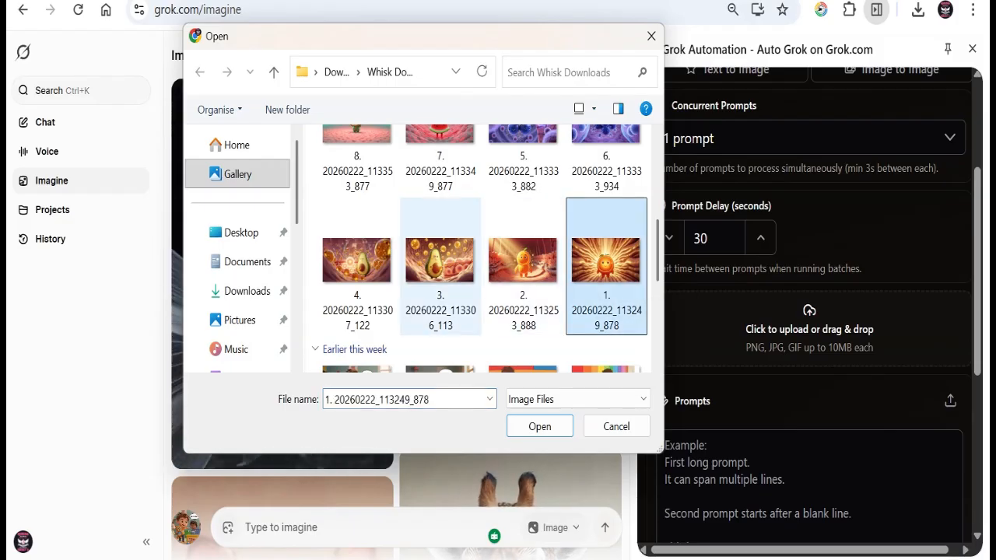
left_click(441, 265, "ctrl")
left_click(606, 162, "ctrl")
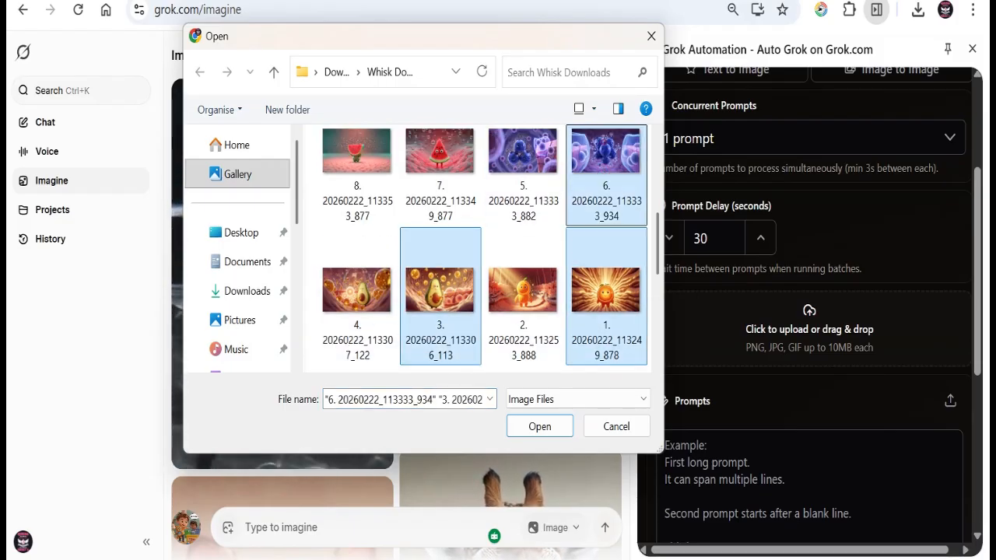
Add images 7, 10, 12, 14 and 15 to the selection and upload all the selected images.
scroll(441, 280, "up", 3)
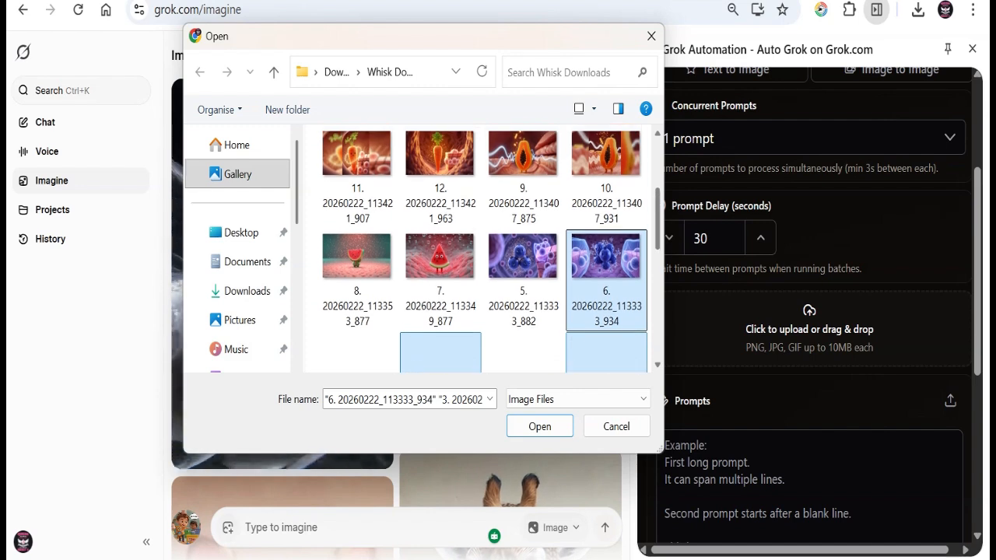
left_click(440, 265, "ctrl")
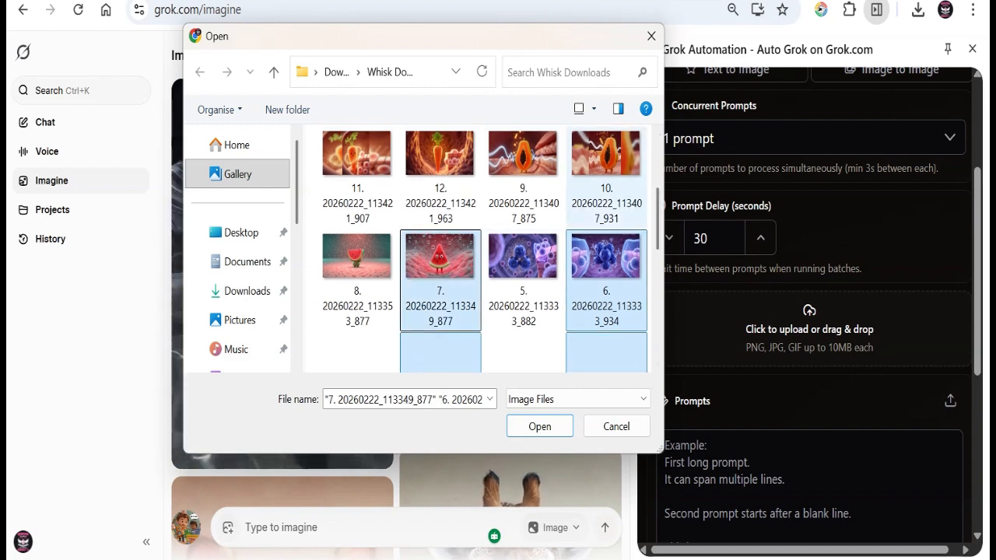
left_click(607, 167, "ctrl")
left_click(440, 167, "ctrl")
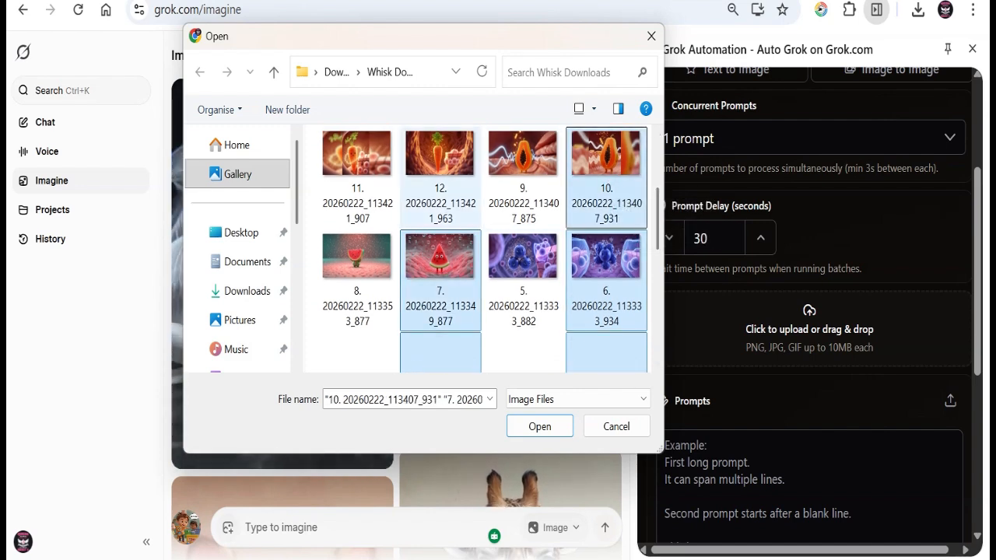
scroll(606, 203, "up", 3)
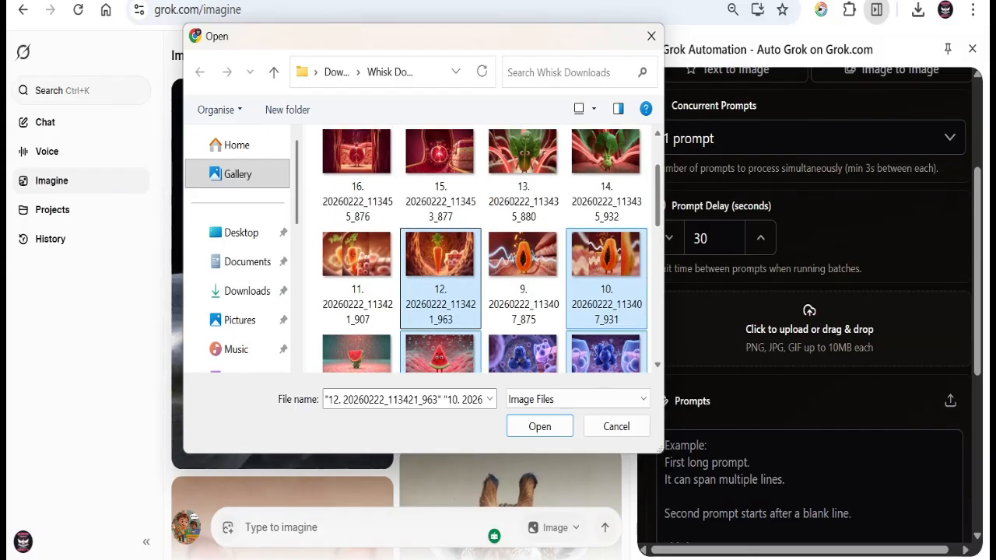
left_click(606, 194, "ctrl")
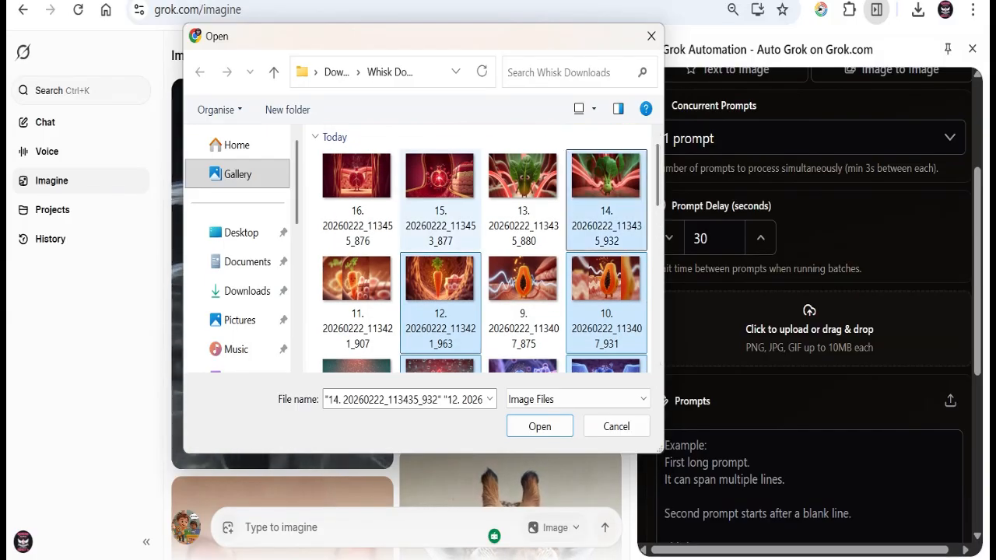
left_click(441, 194, "ctrl")
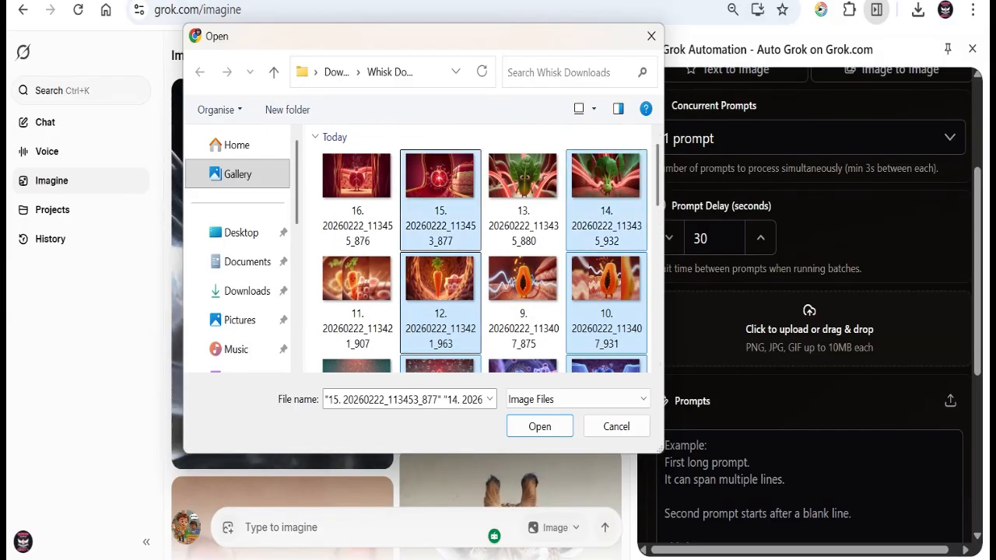
key("Return")
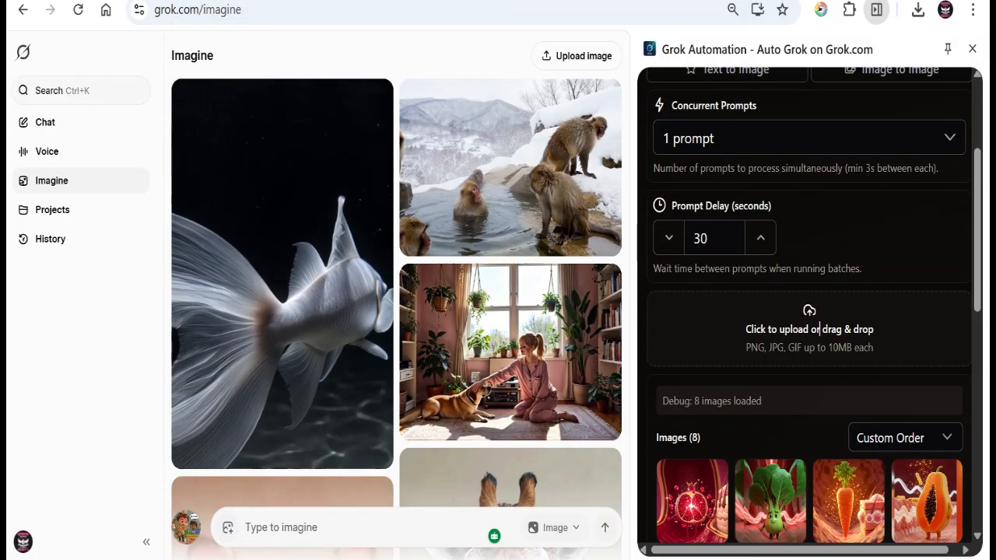
Review the uploaded images and the available sort orders, leaving Custom Order selected.
scroll(809, 311, "down", 3)
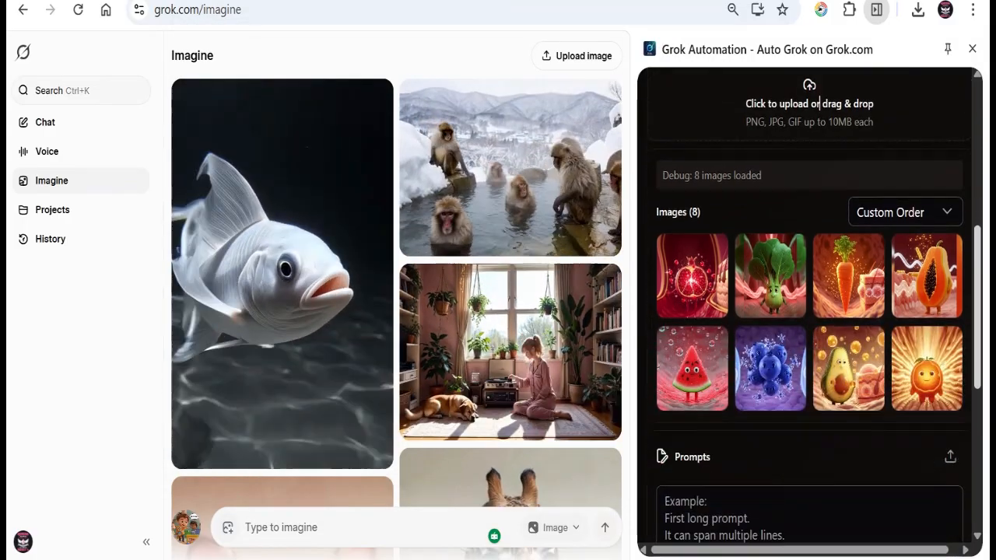
left_click(926, 212)
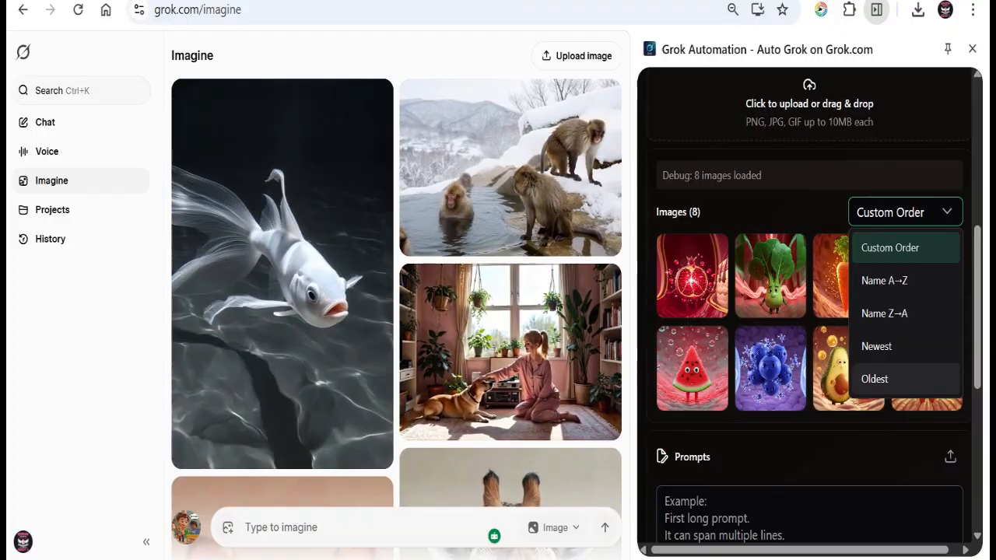
left_click(784, 197)
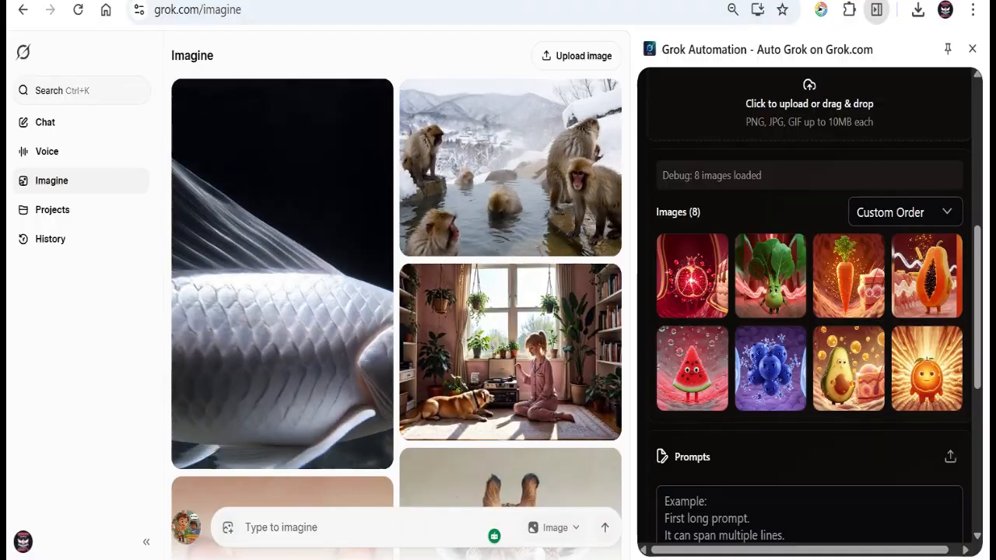
Copy all the no-dialogue video prompts with camera angles from the ChatGPT conversation and paste them into Grok Automation's prompts field.
scroll(810, 311, "down", 3)
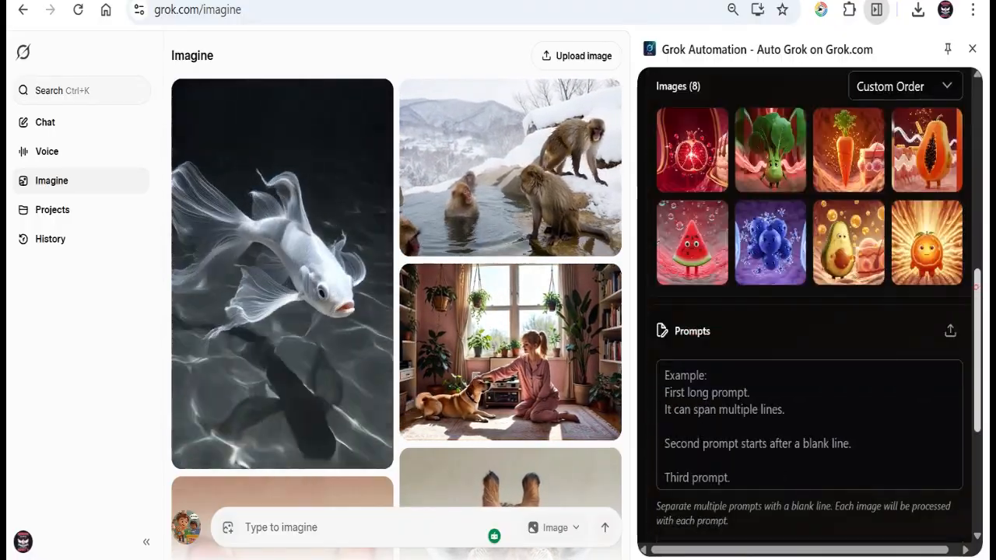
left_click(733, 278)
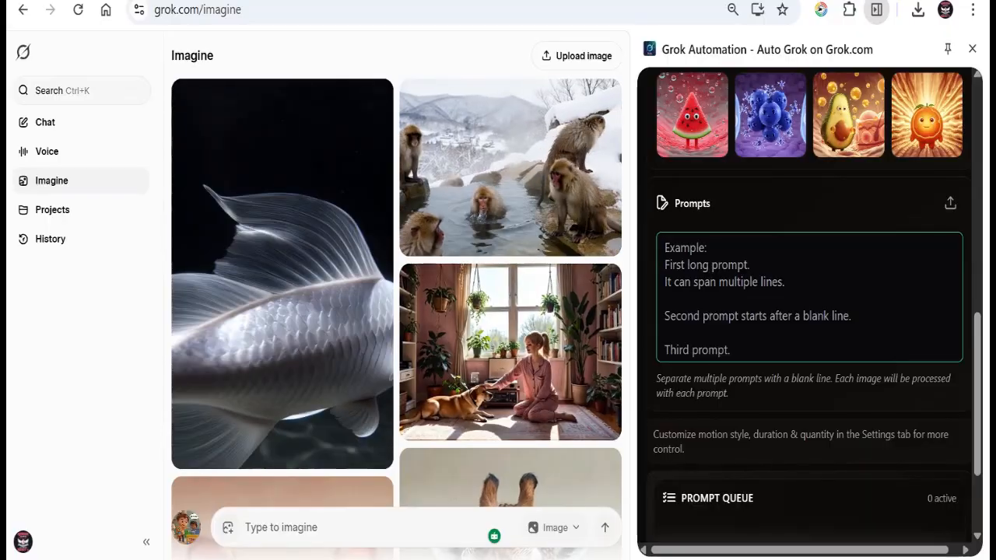
key("ctrl+Tab")
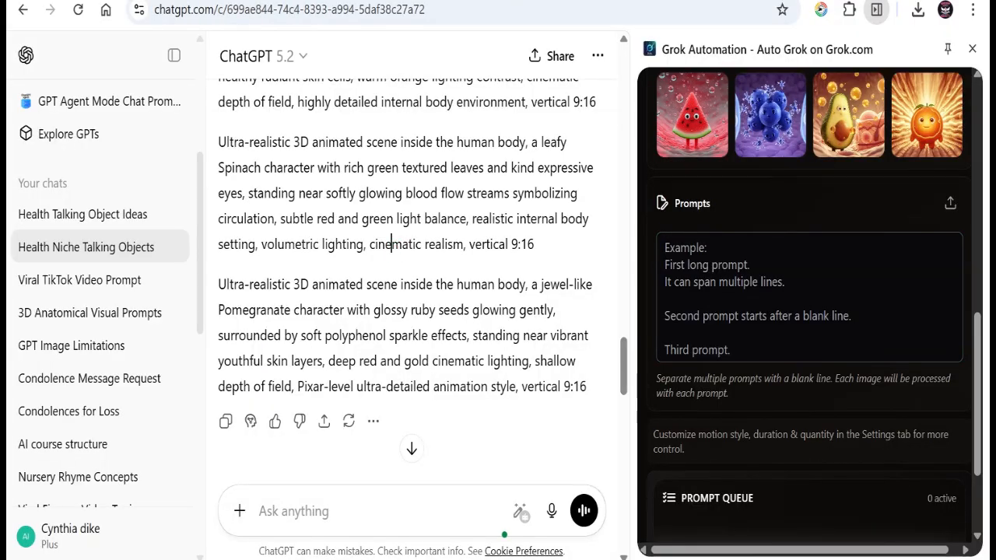
scroll(412, 311, "up", 15)
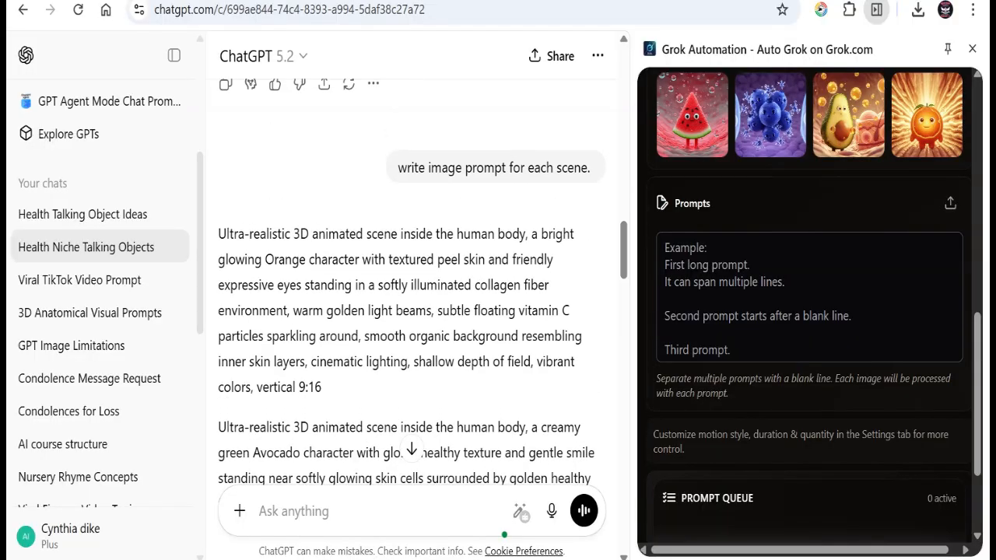
left_click_drag(219, 234, 263, 260)
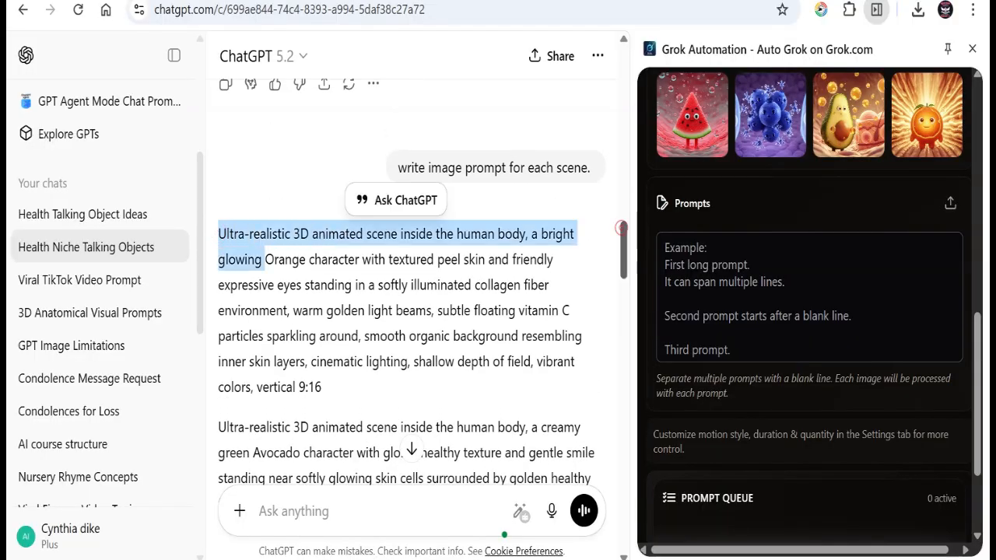
left_click_drag(622, 228, 623, 372)
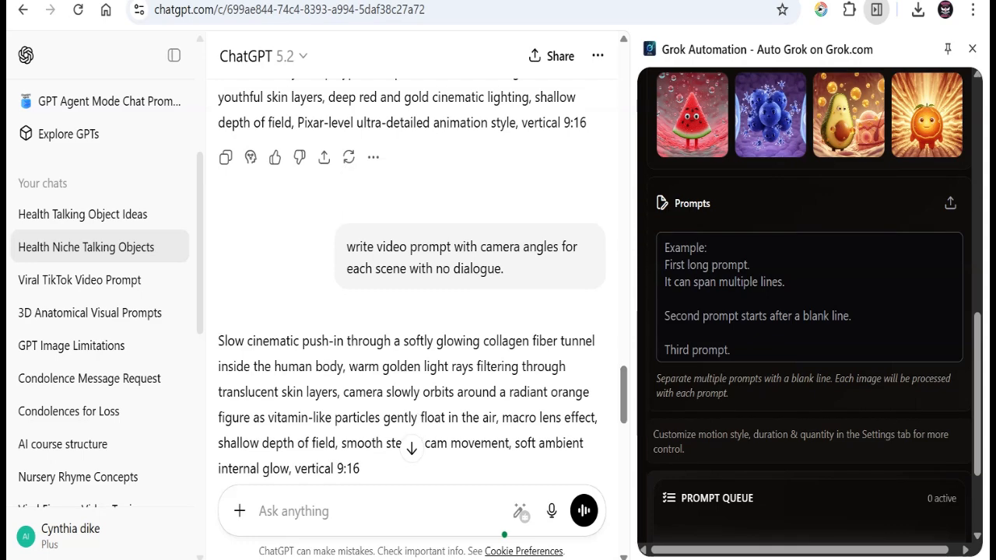
left_click_drag(219, 336, 494, 315)
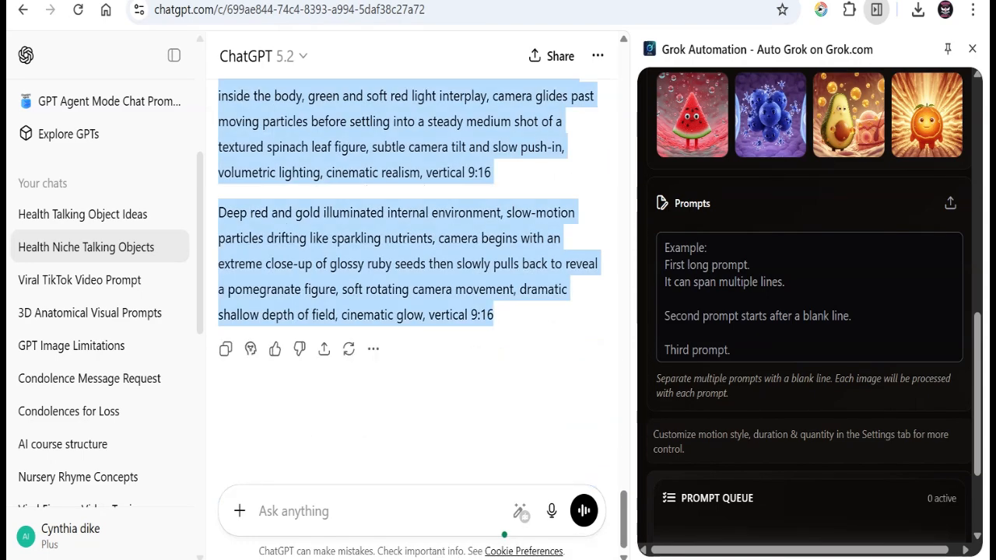
left_click(724, 282)
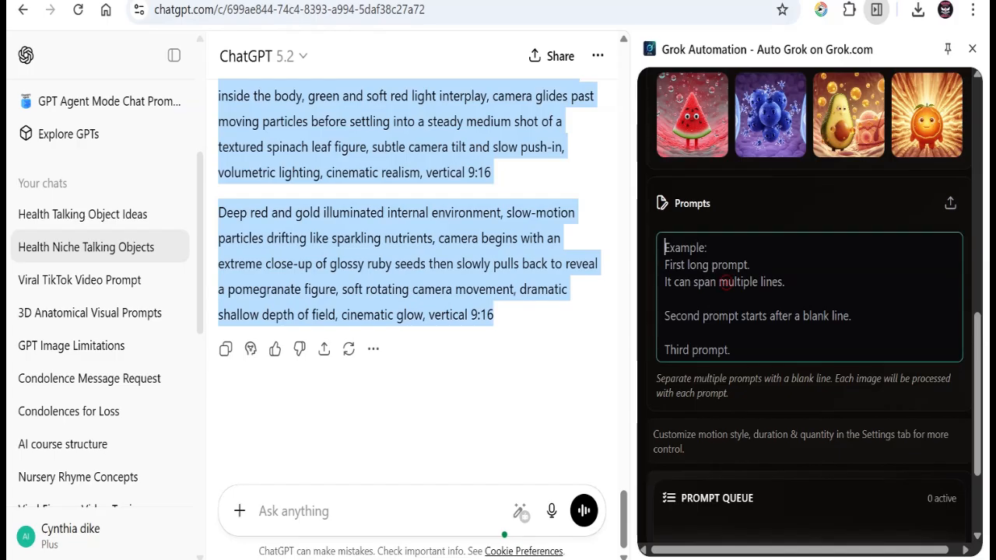
key("ctrl+v")
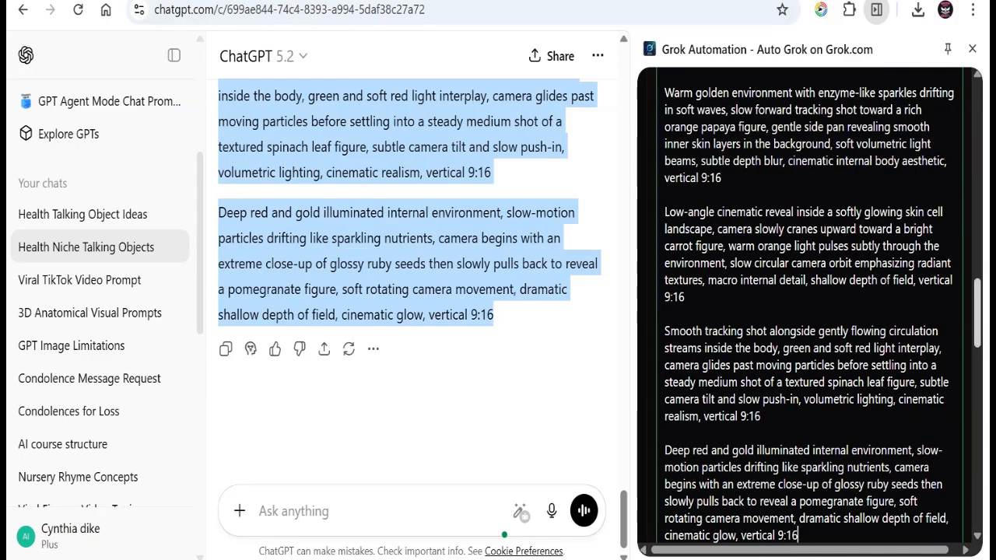
Set the duration of the "Slow cinematic push-in" and "Wide establishing shot" prompts to 10s (Super Grok Required).
scroll(809, 303, "down", 6)
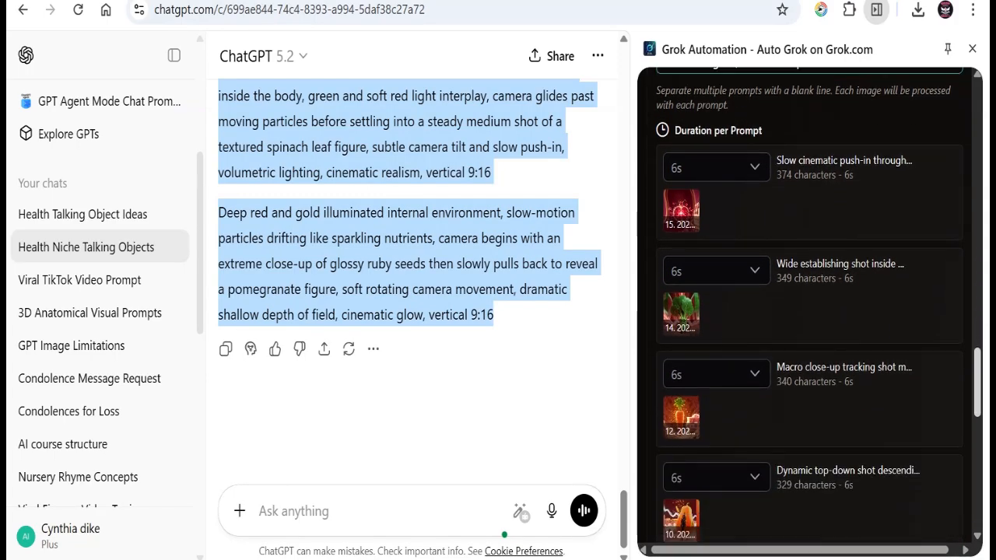
scroll(809, 303, "up", 1)
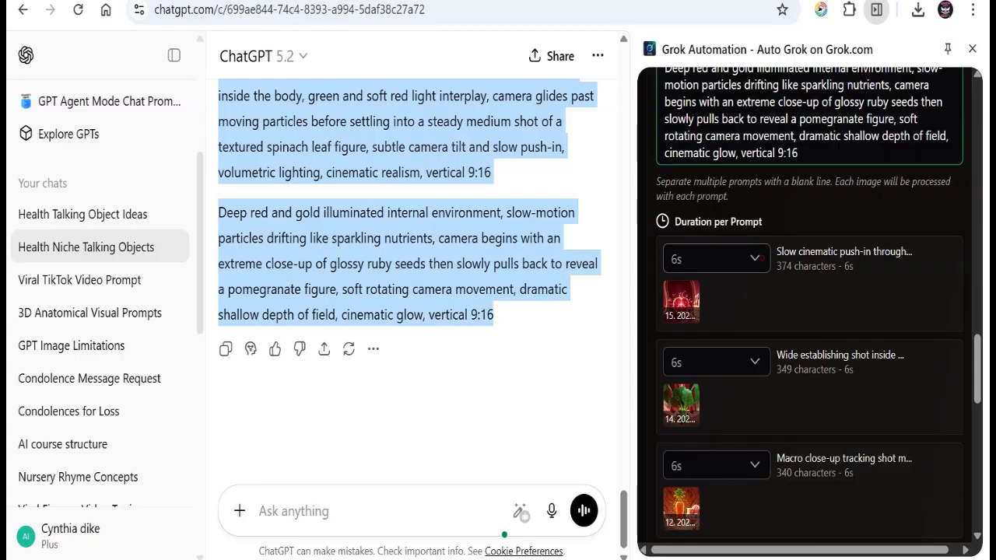
left_click(759, 259)
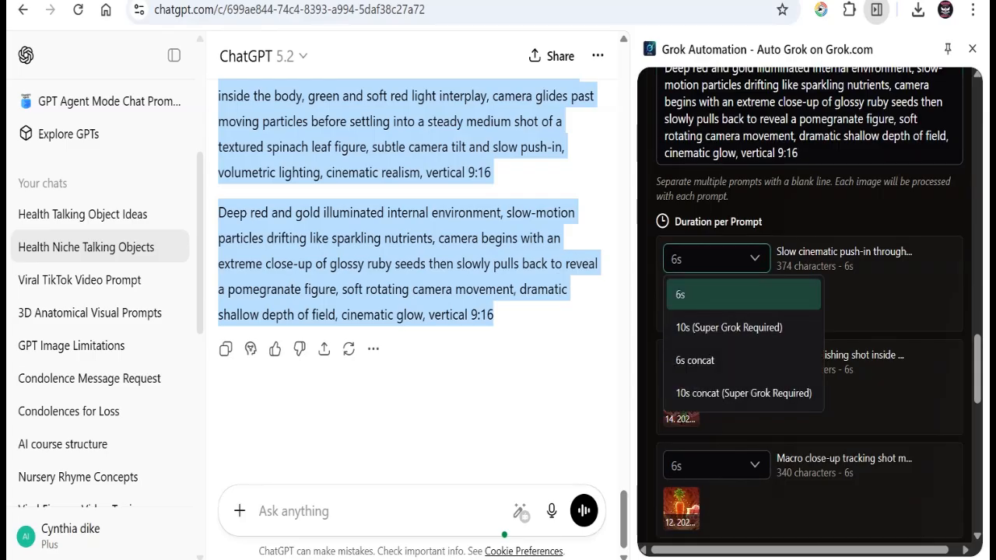
left_click(760, 327)
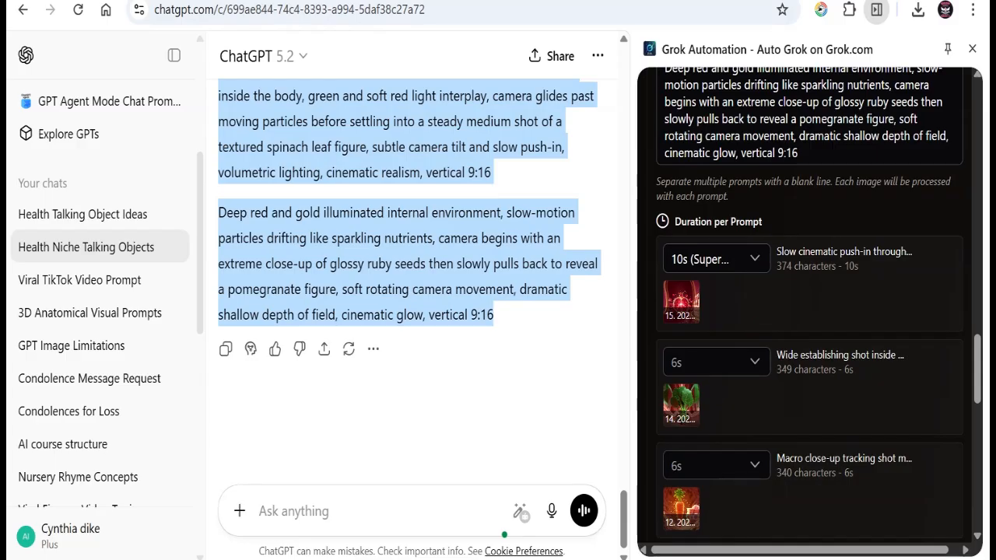
left_click(747, 363)
left_click(755, 426)
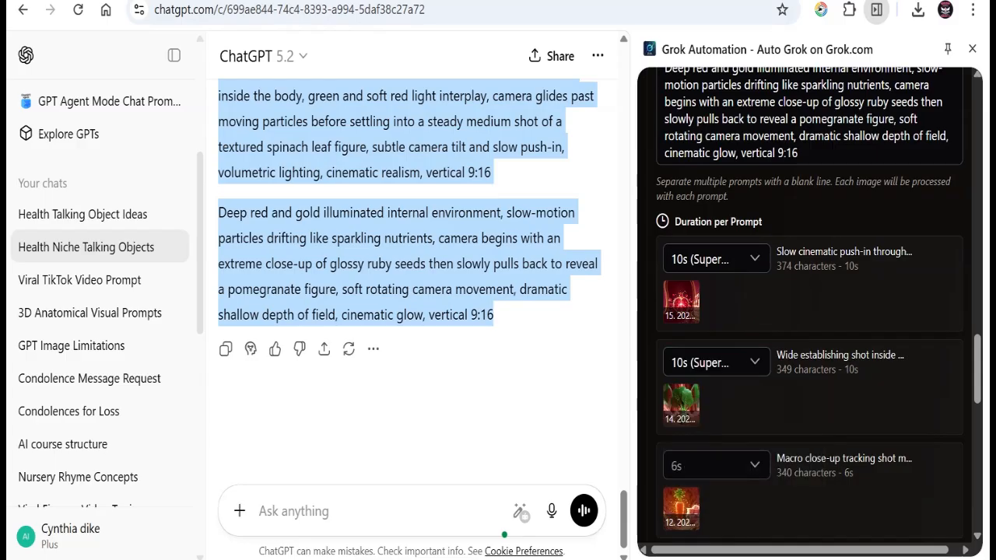
Set the "Macro close-up tracking shot", "Dynamic top-down shot" and "Warm golden environment" prompts to 10s (Super Grok Required).
scroll(810, 295, "down", 2)
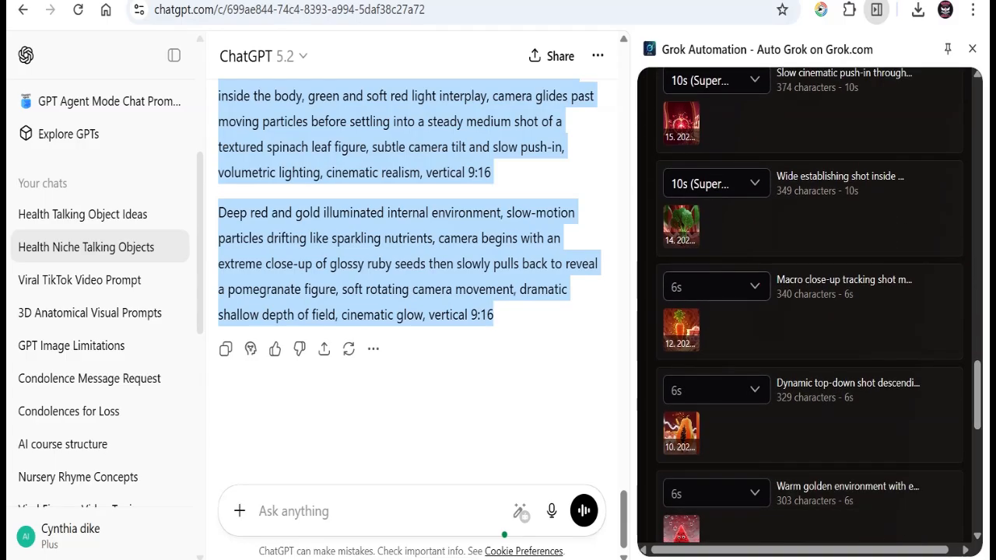
left_click(755, 287)
left_click(701, 351)
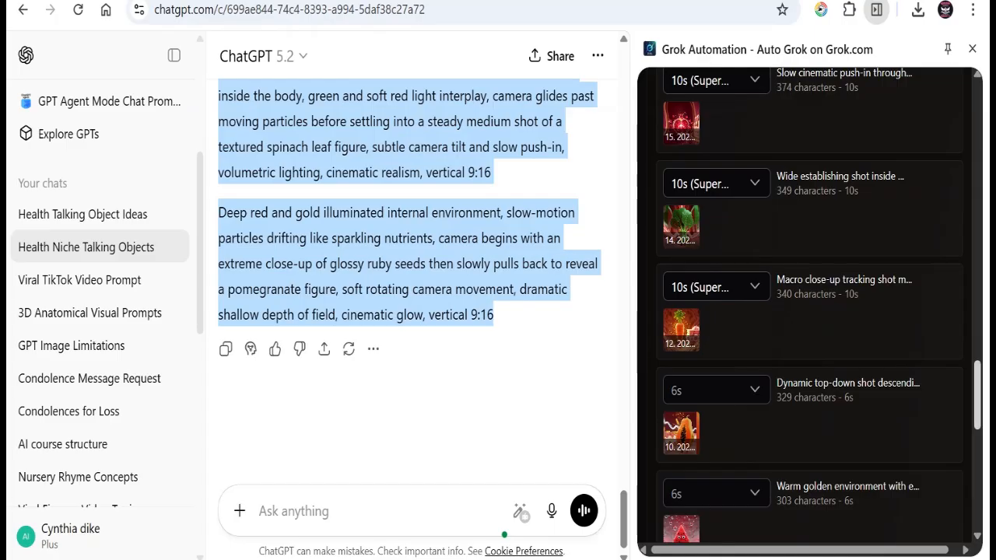
scroll(809, 304, "down", 2)
left_click(755, 224)
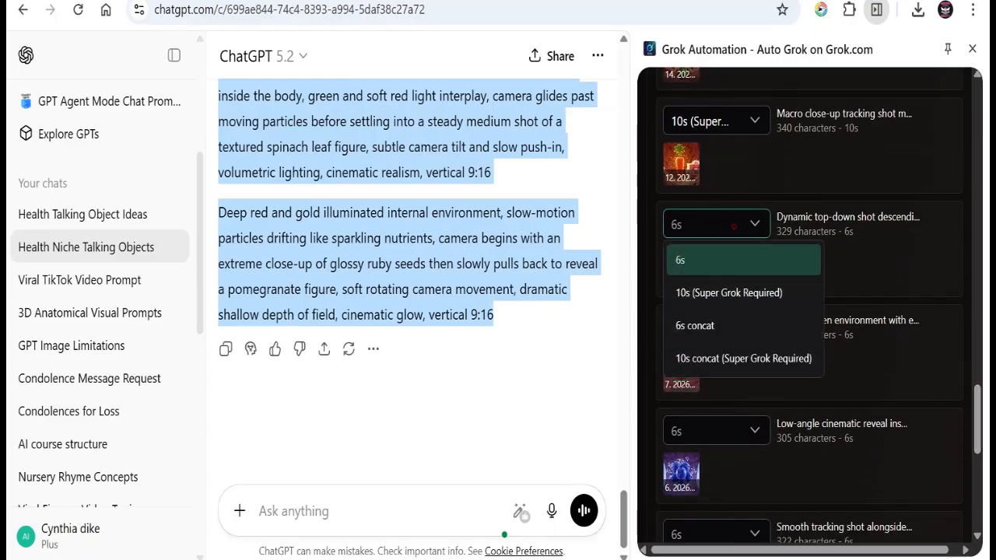
left_click(736, 289)
left_click(754, 328)
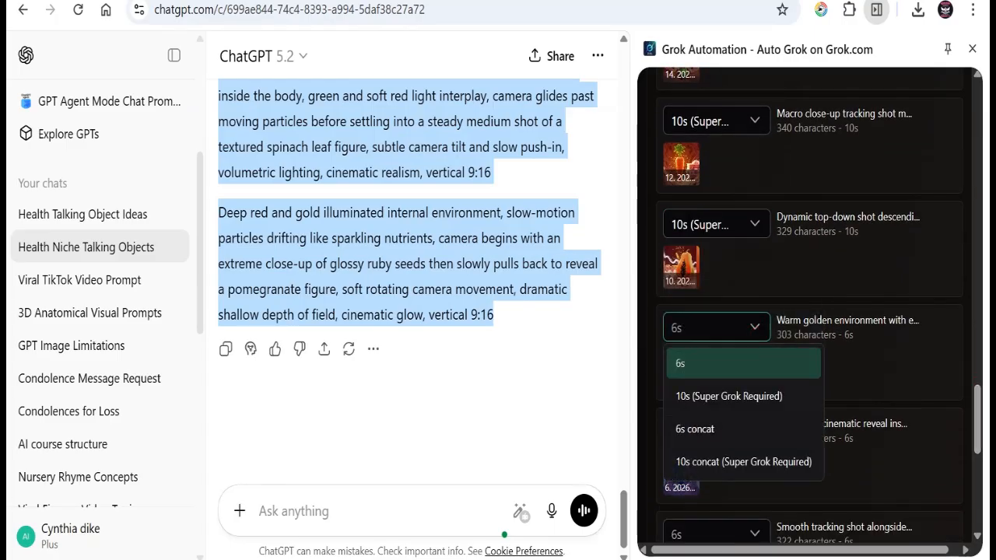
left_click(738, 392)
Set the "Low-angle cinematic reveal", "Smooth tracking shot" and "Deep red and gold" prompts to 10s (Super Grok Required).
scroll(754, 350, "down", 2)
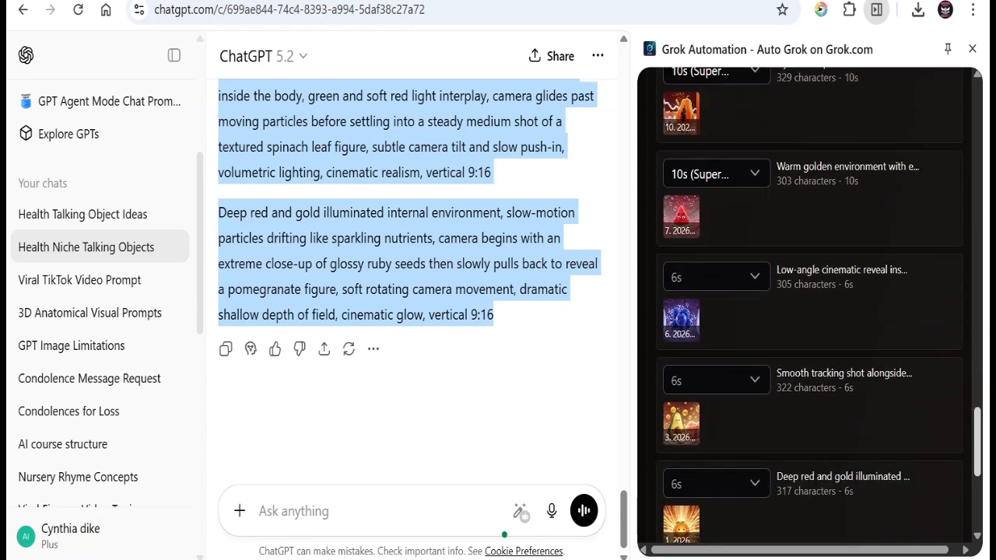
left_click(754, 272)
left_click(740, 333)
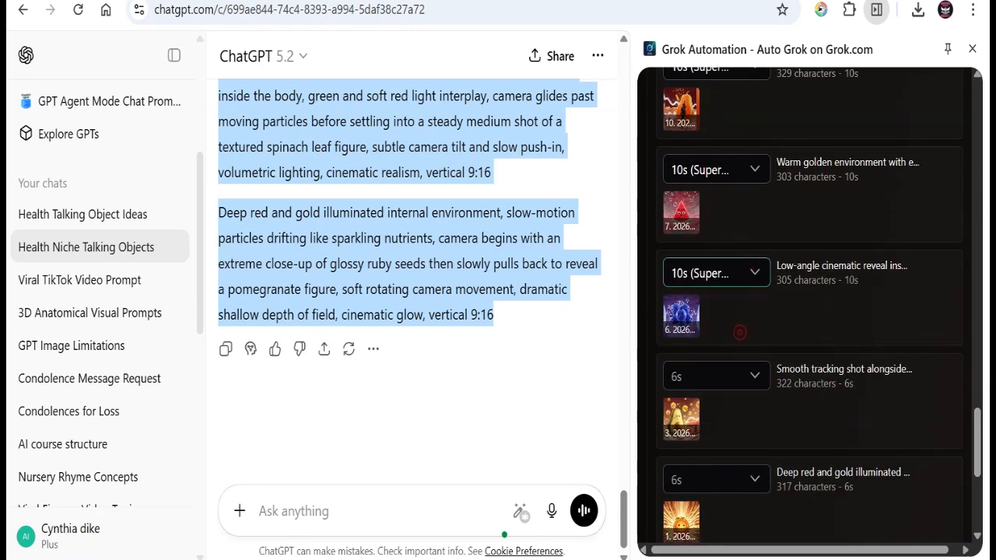
scroll(809, 311, "down", 2)
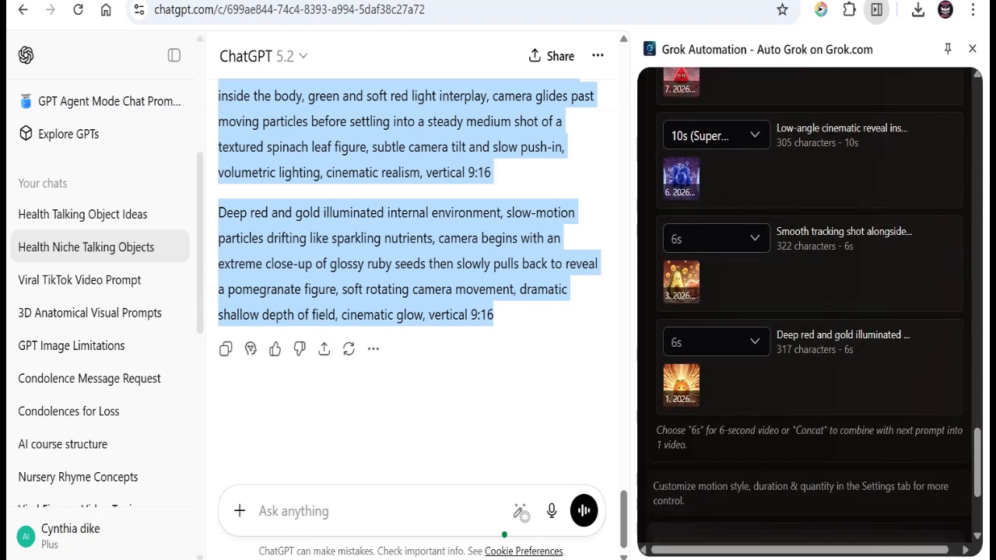
left_click(740, 238)
left_click(720, 298)
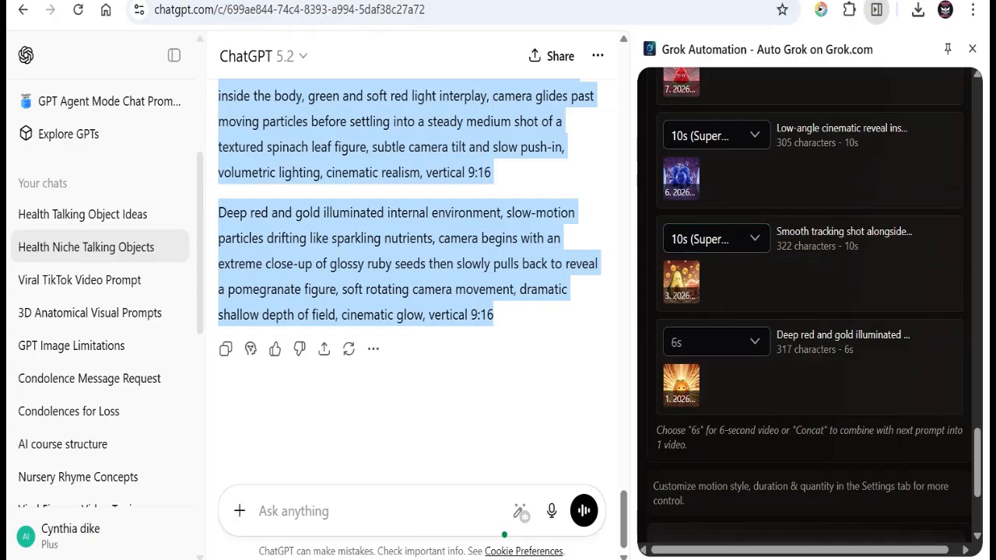
left_click(737, 349)
left_click(734, 408)
Switch back to the Grok Imagine page and run the Frame to Video batch.
scroll(809, 312, "down", 3)
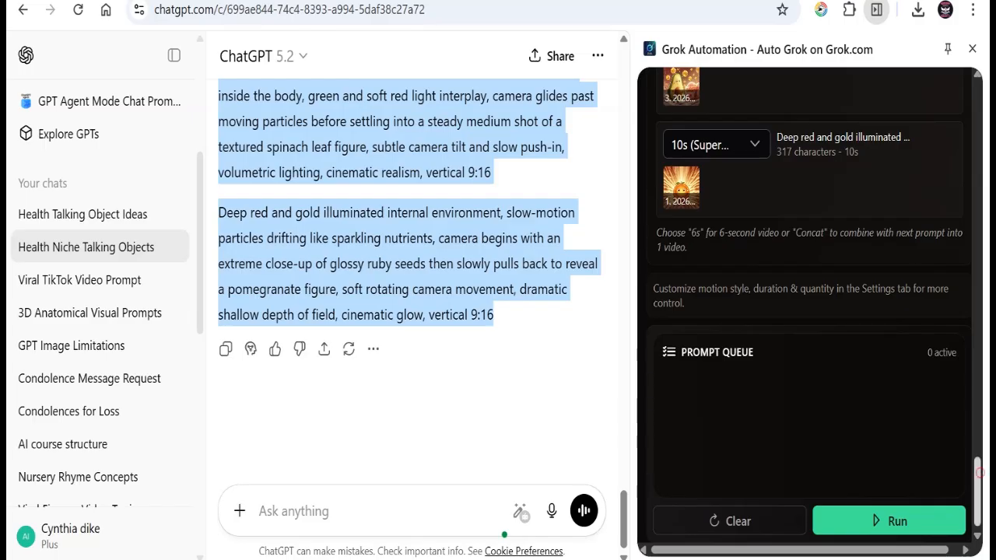
left_click_drag(979, 473, 979, 451)
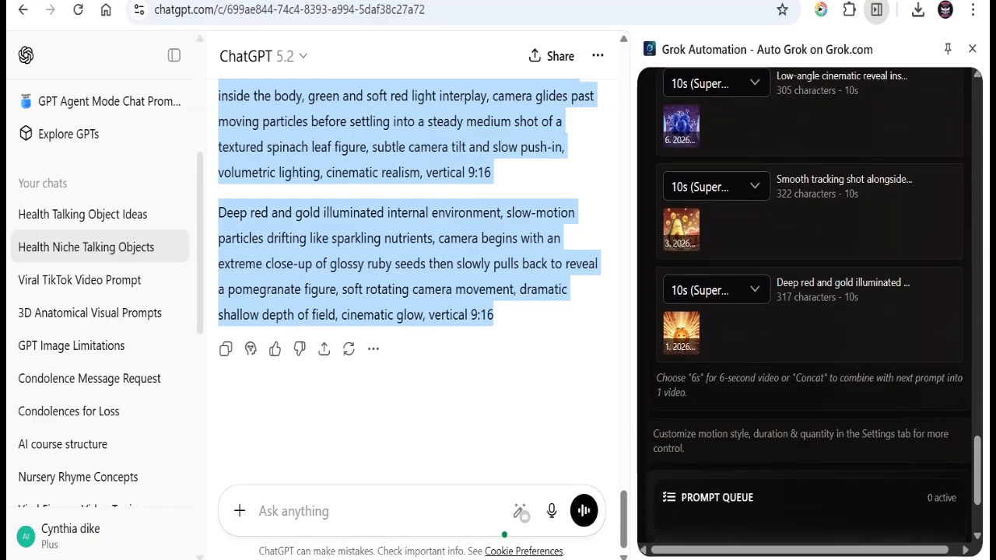
scroll(971, 474, "down", 2)
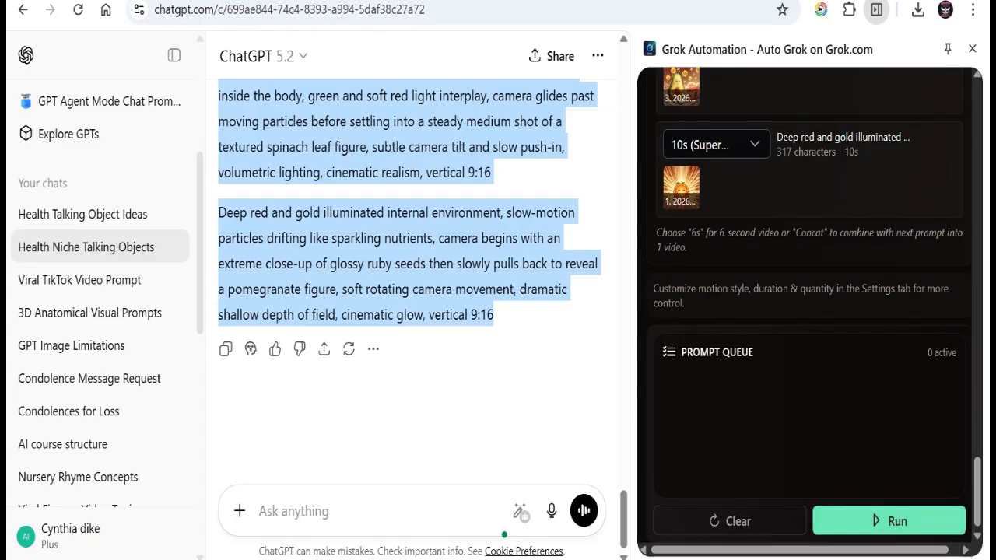
left_click(810, 425)
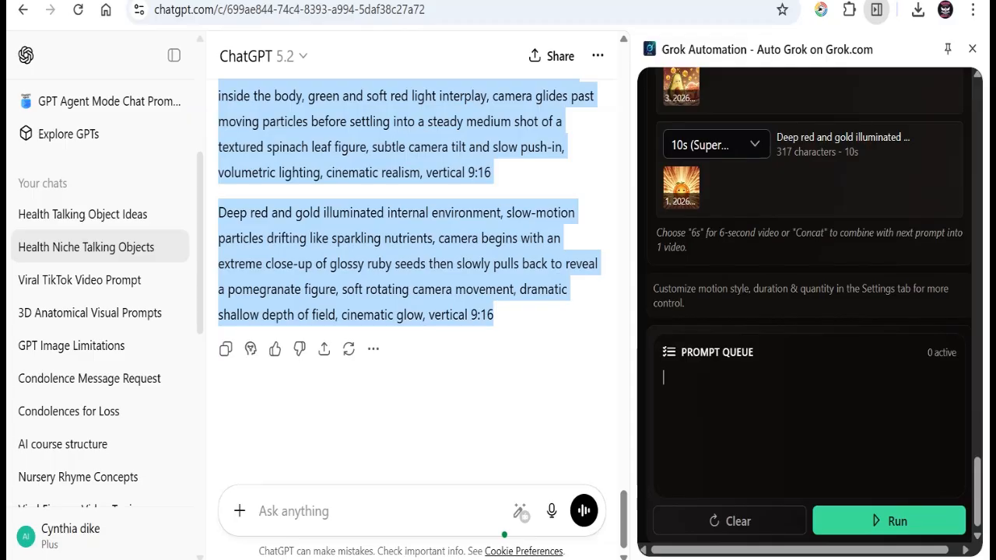
key("ctrl+Tab")
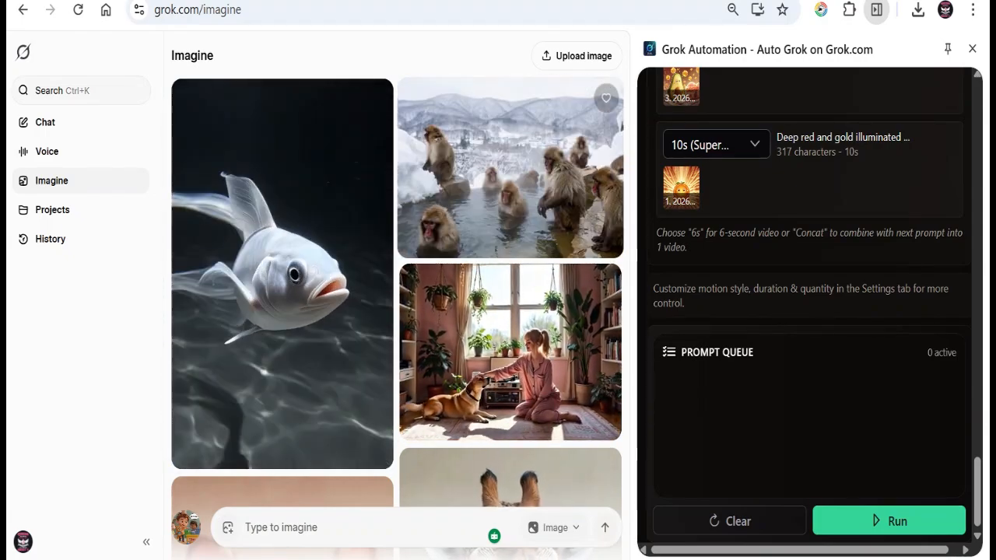
left_click(889, 521)
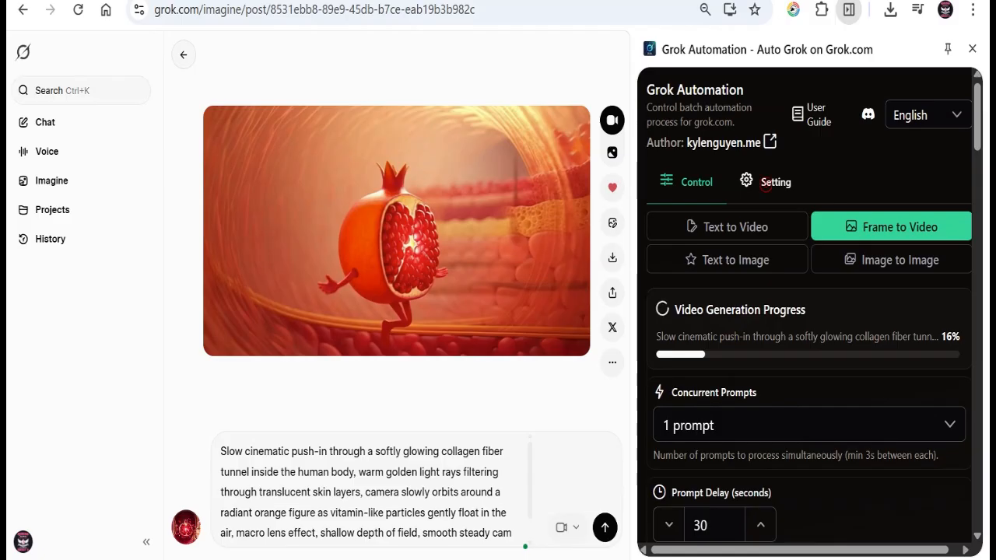
Examine Grok Automation's default settings, including the aspect ratio choices, retries, download quality and video frame, keeping 16:9 (YouTube).
left_click(766, 182)
scroll(809, 312, "down", 3)
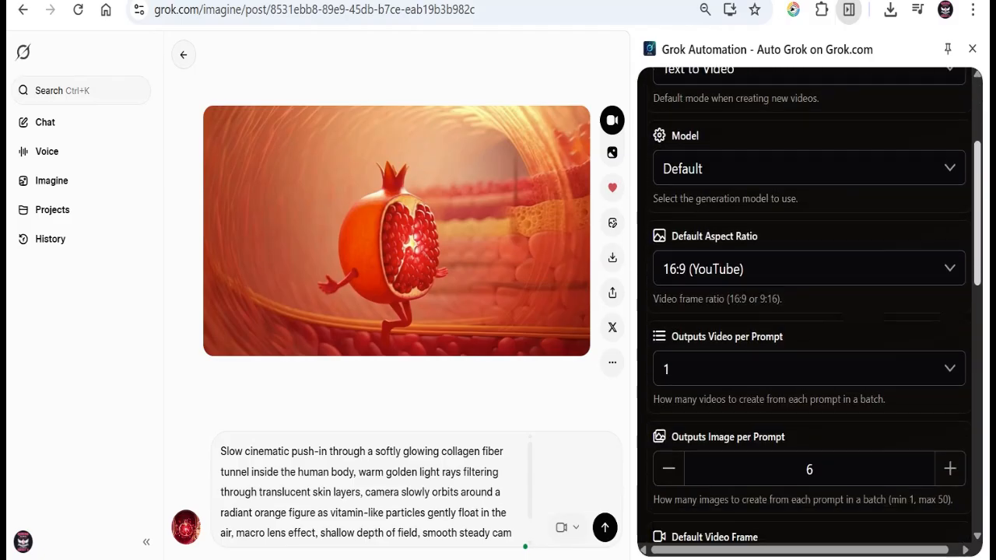
left_click(758, 249)
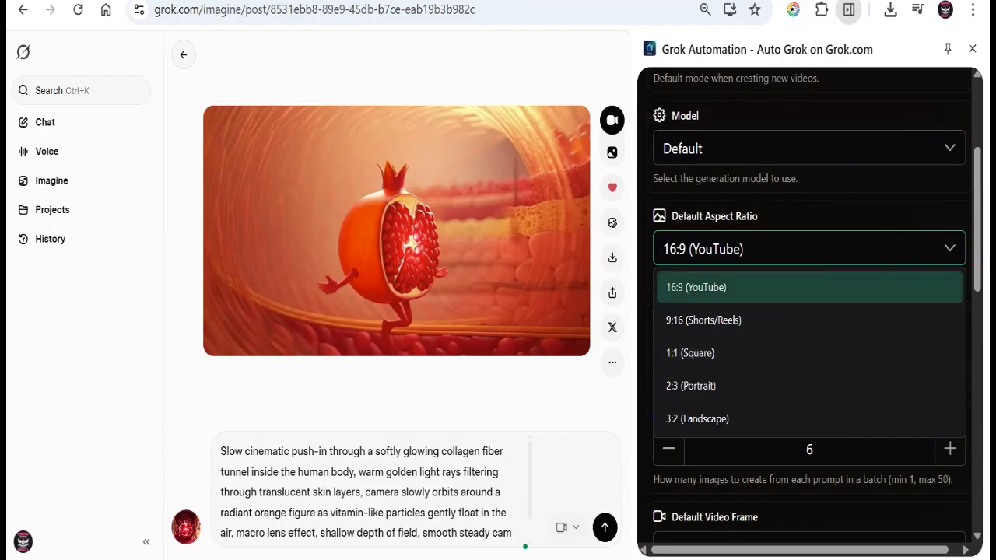
left_click(696, 288)
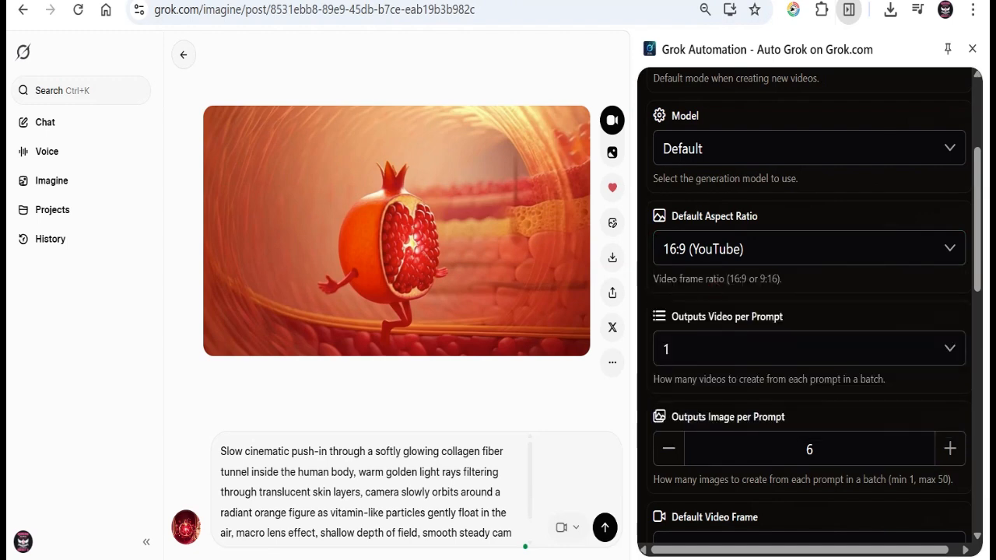
left_click_drag(976, 231, 976, 396)
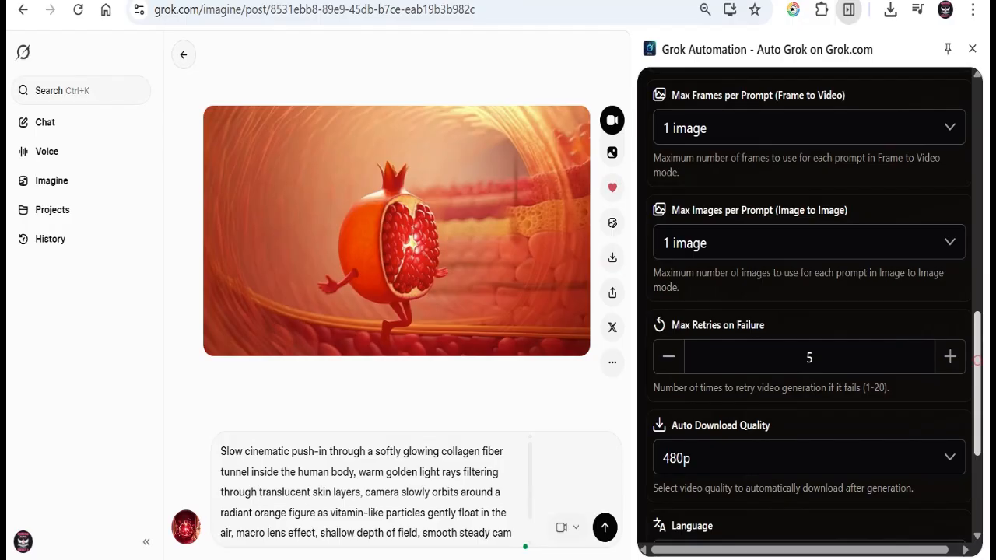
left_click_drag(977, 361, 977, 432)
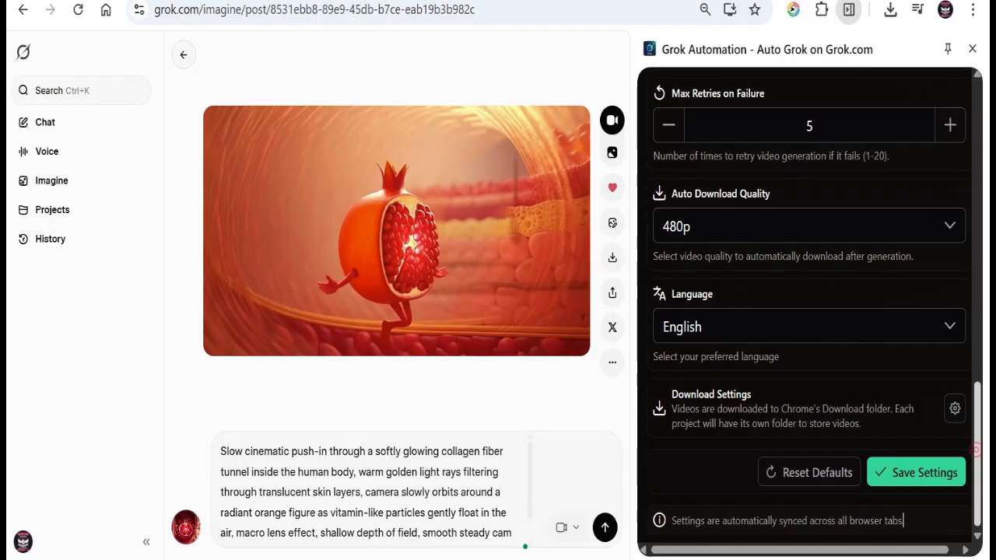
scroll(904, 520, "up", 2)
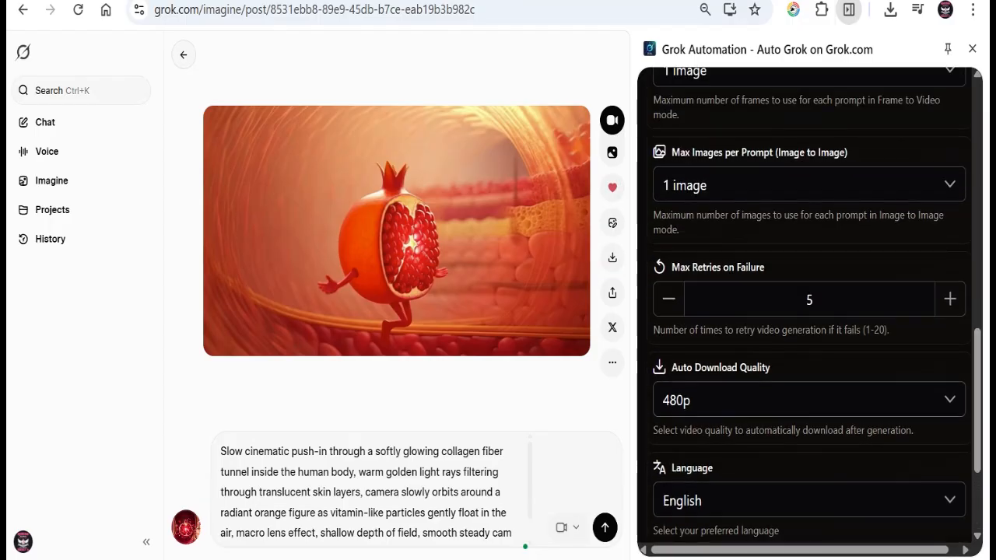
scroll(810, 311, "up", 2)
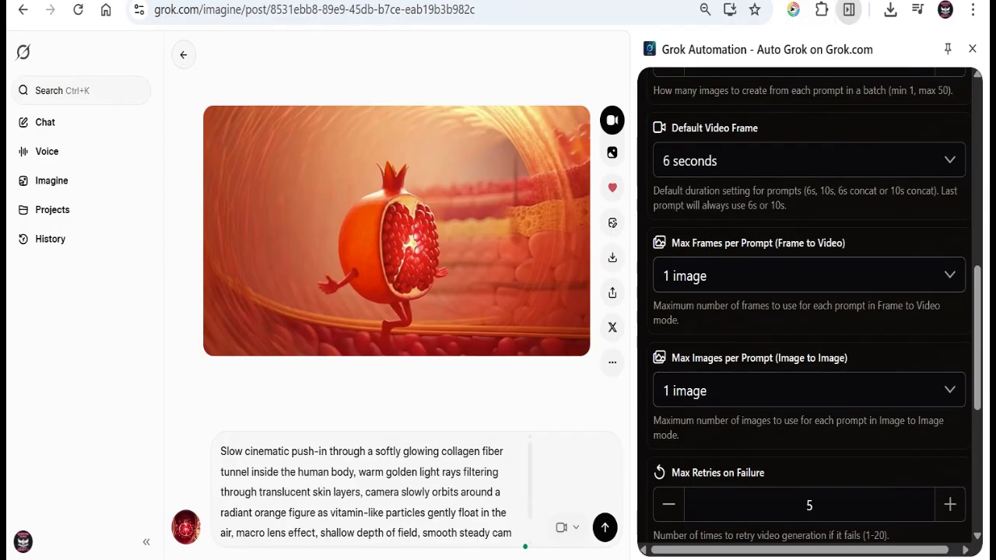
Leave the default settings and run the queued Frame to Video prompts again from Grok Automation's controls.
scroll(979, 358, "up", 3)
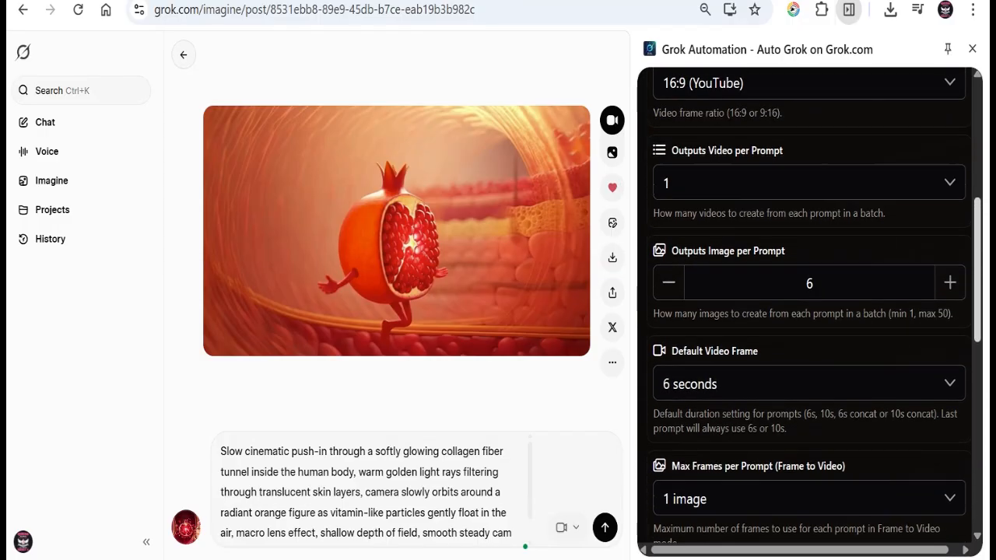
scroll(980, 358, "up", 1)
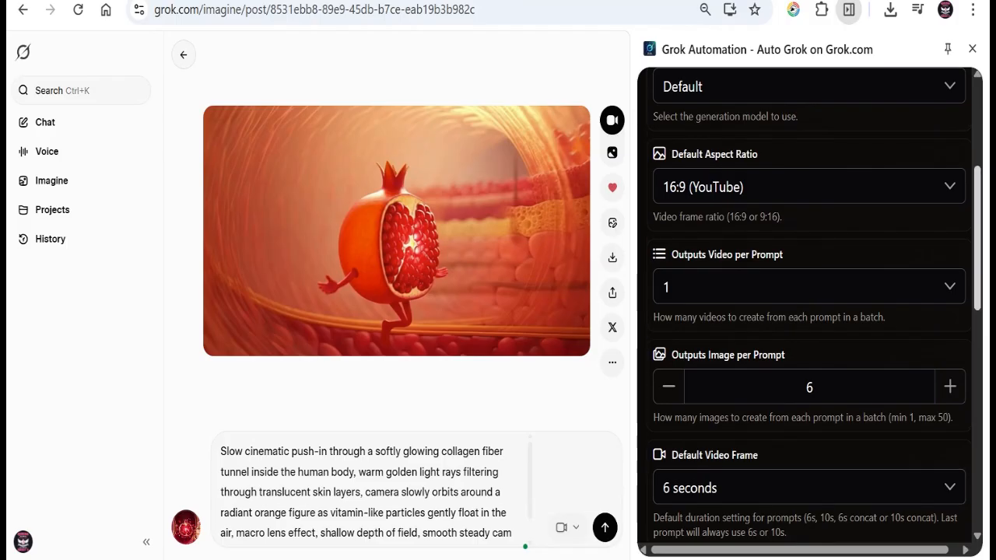
scroll(810, 311, "up", 3)
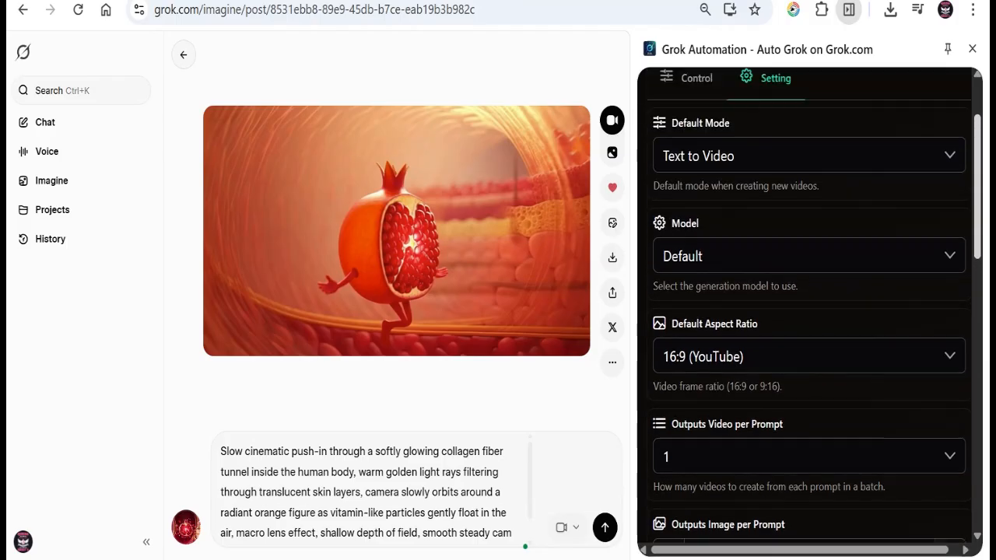
scroll(809, 311, "up", 1)
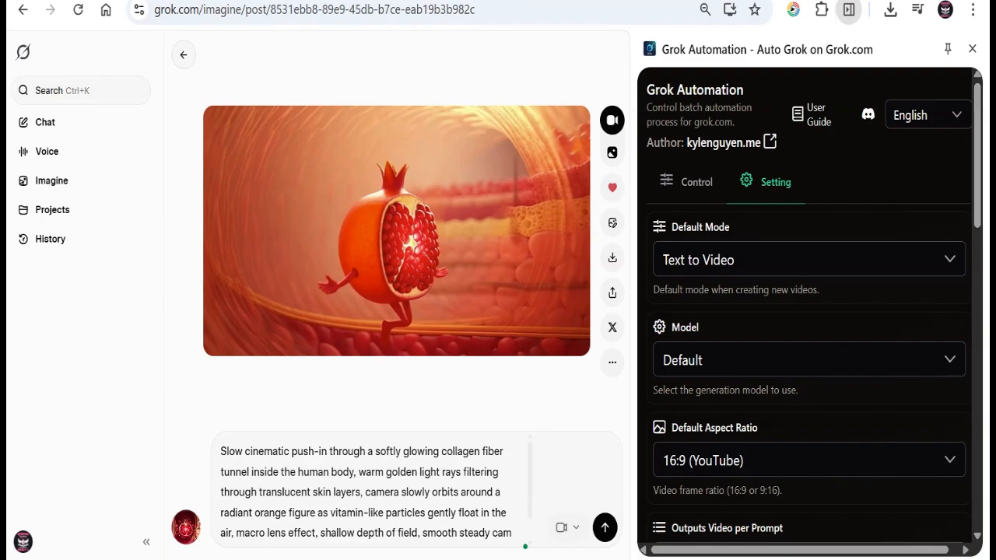
left_click(695, 181)
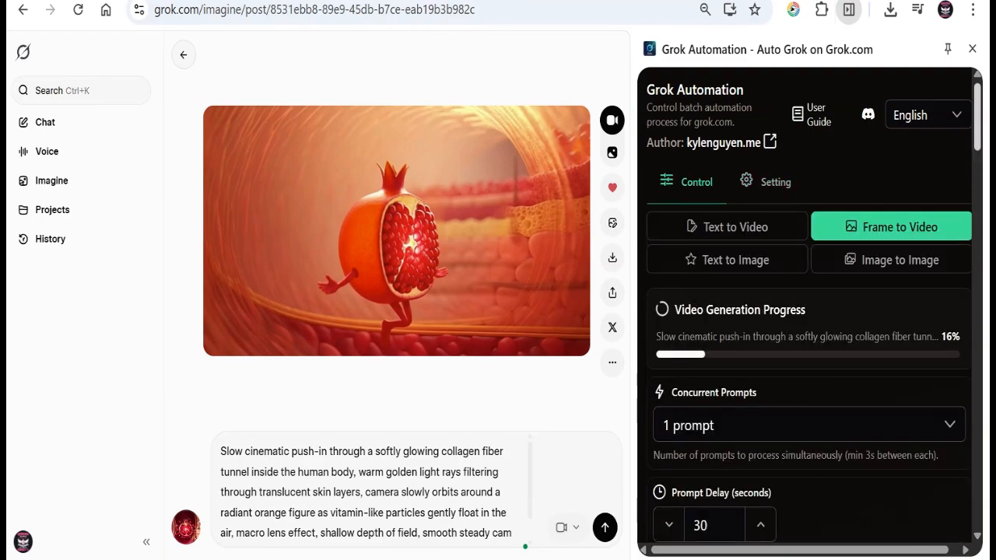
scroll(974, 122, "down", 20)
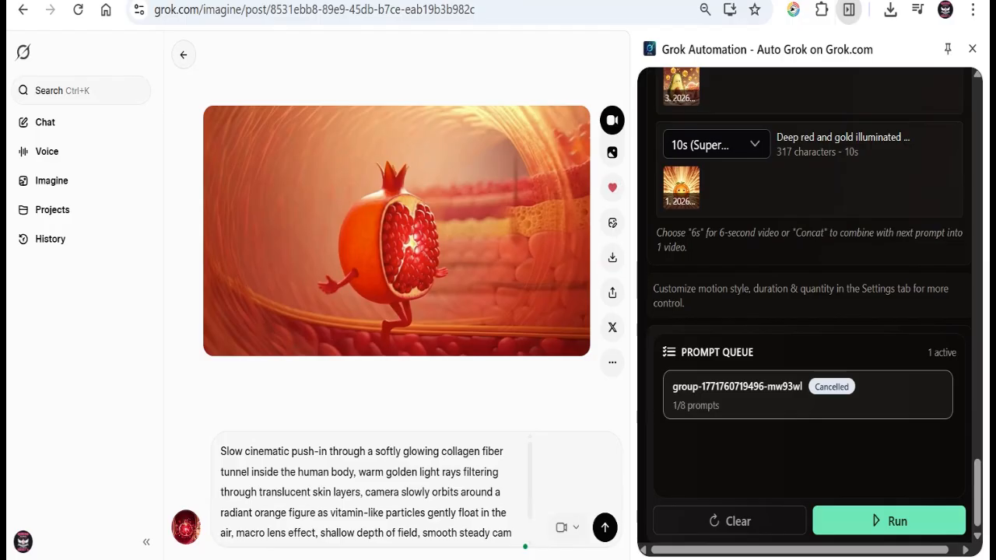
left_click(890, 521)
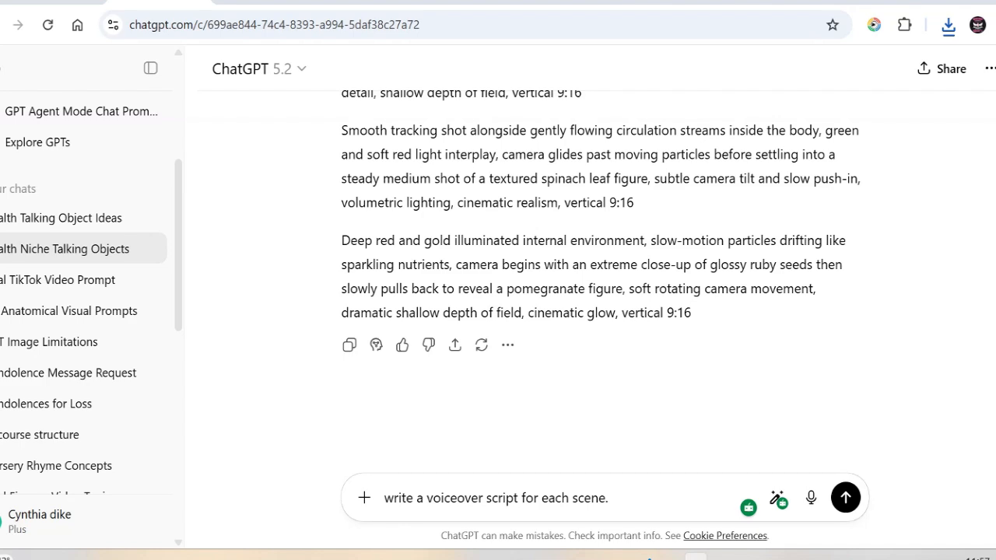
Switch to the Downloads folder in File Explorer and look through the generated Grok fruit videos.
key("alt+Tab")
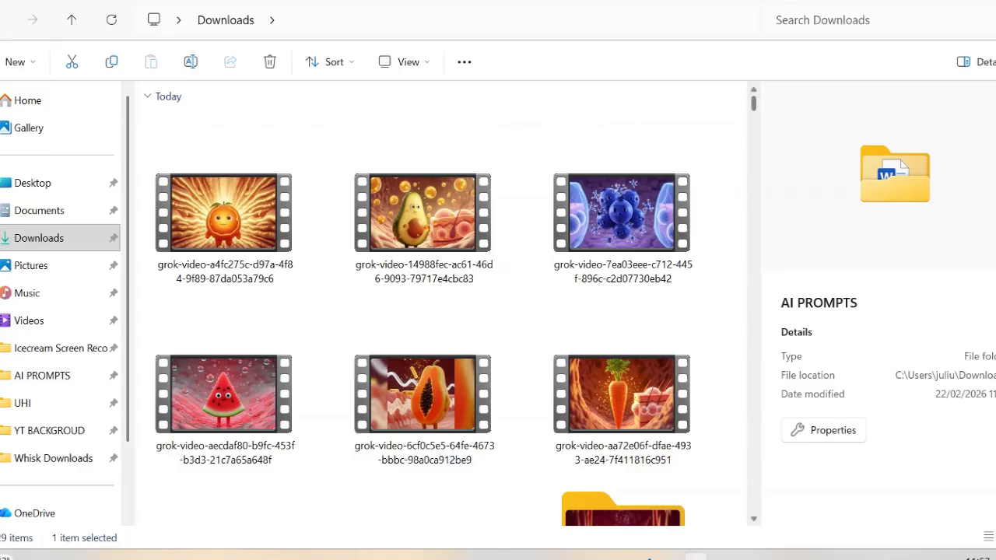
scroll(441, 303, "down", 2)
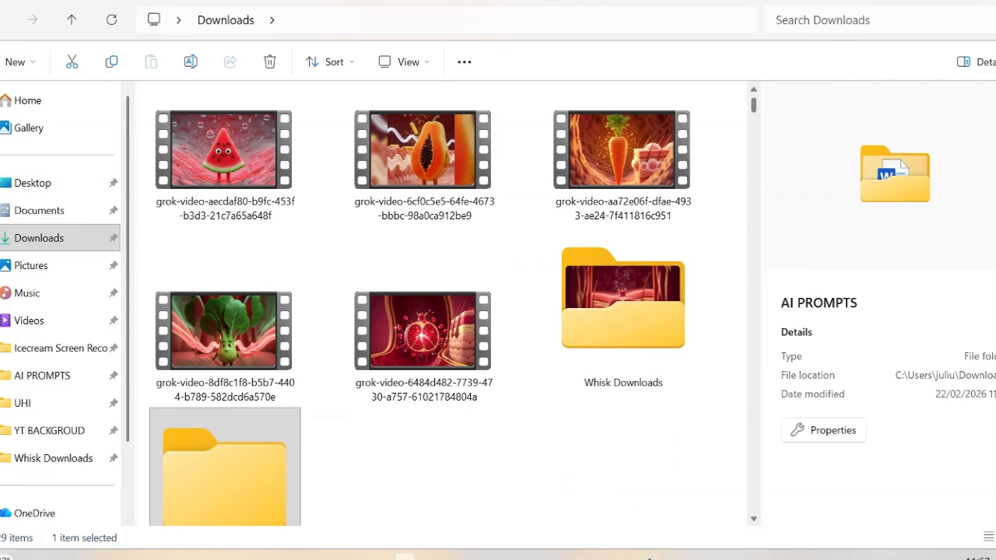
scroll(441, 304, "up", 2)
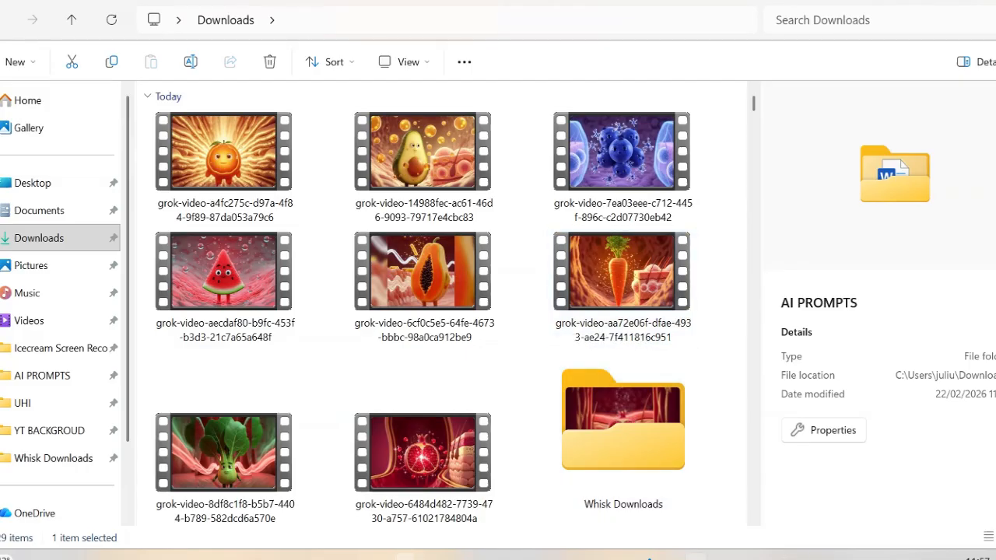
Switch back to ChatGPT and send the prompt "write a voiceover script for each scene.".
left_click(695, 557)
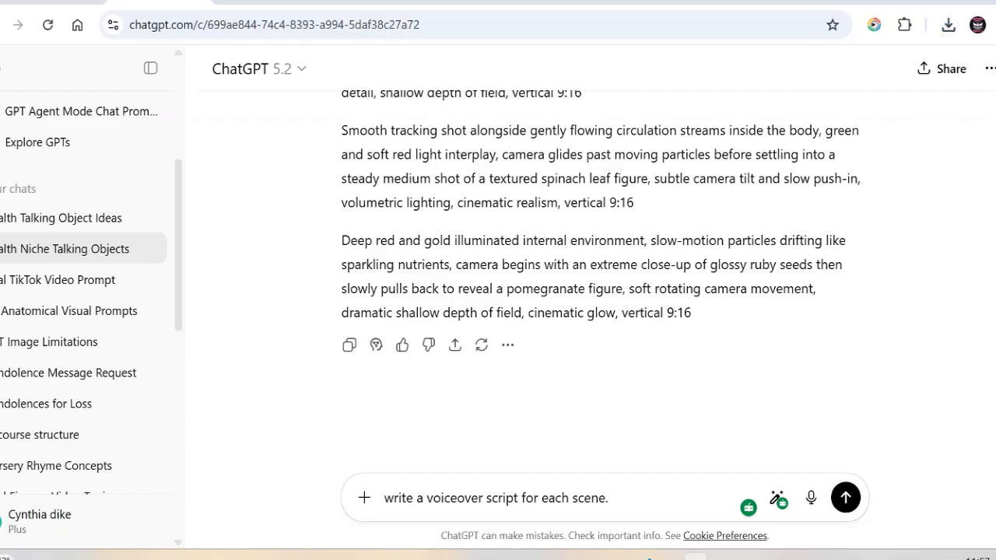
key("Return")
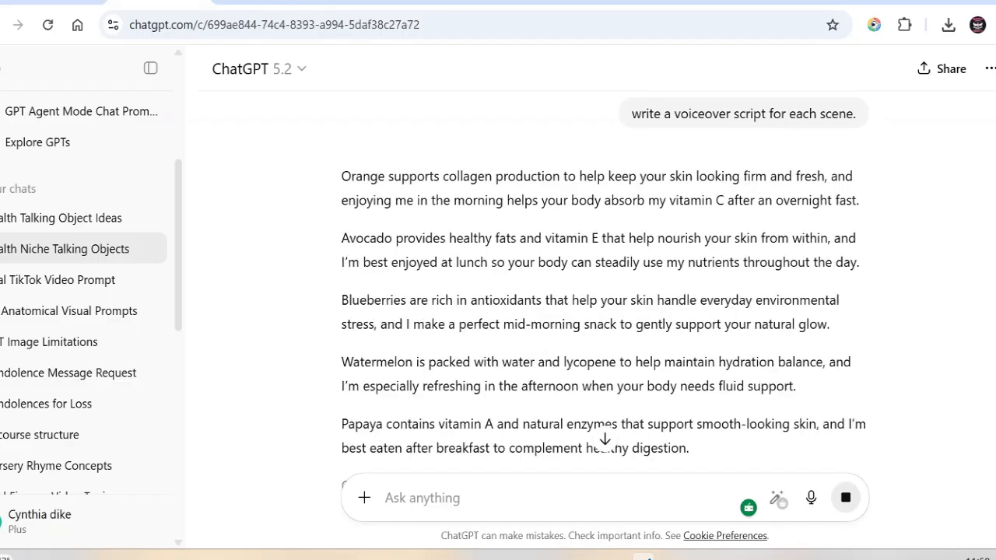
Read through the generated voiceover lines for the fruit and vegetable scenes.
left_click_drag(342, 176, 712, 387)
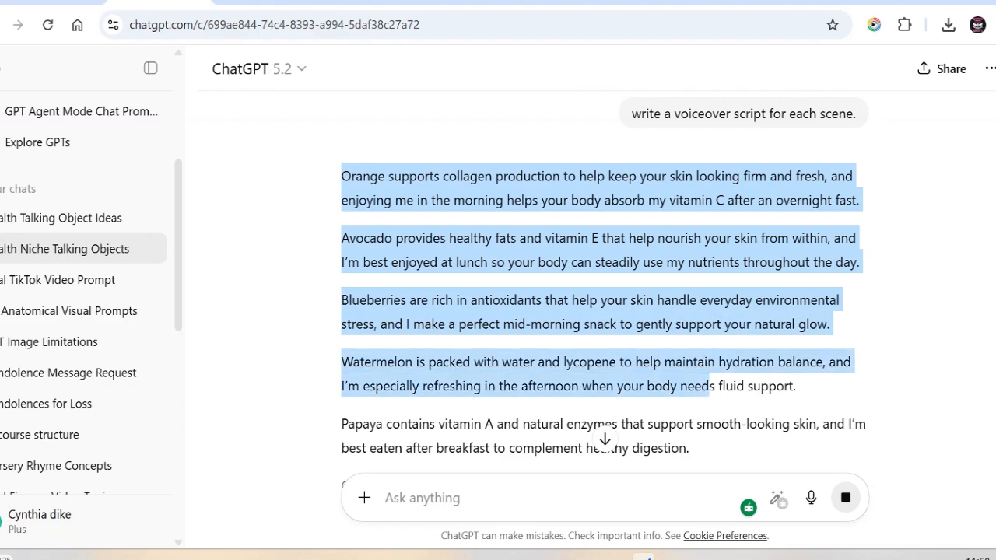
scroll(711, 386, "down", 1)
scroll(711, 387, "down", 4)
scroll(711, 387, "up", 8)
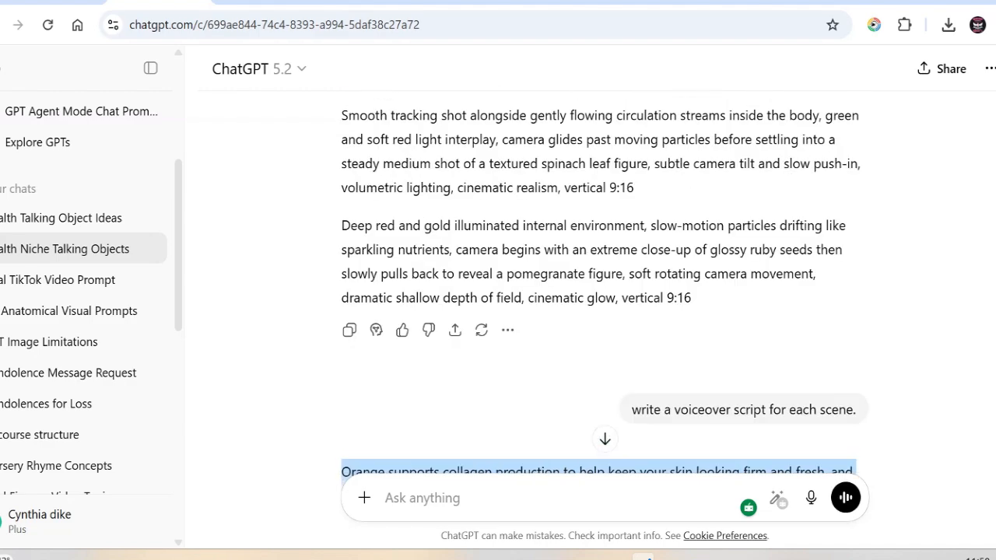
scroll(711, 386, "down", 7)
scroll(711, 387, "up", 4)
scroll(711, 387, "down", 2)
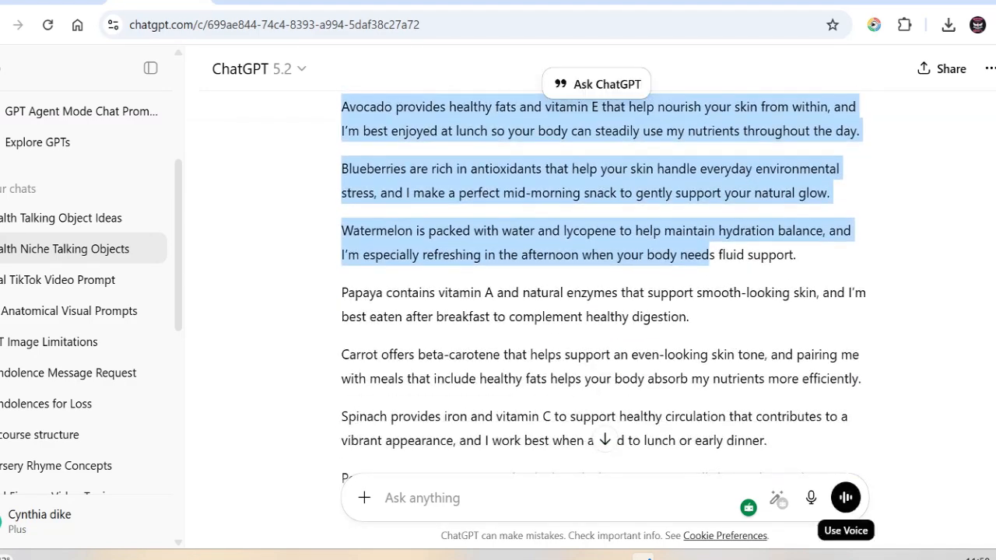
left_click(648, 290)
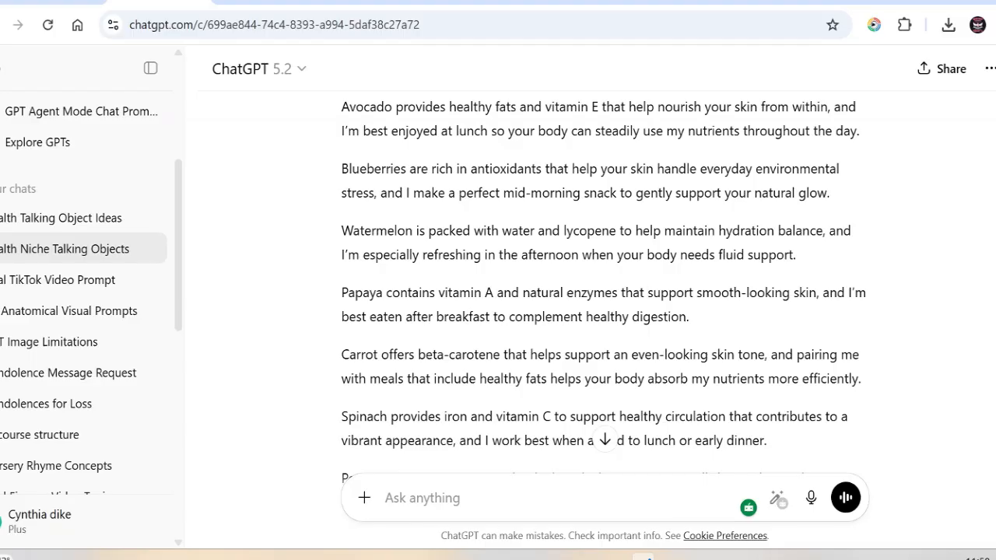
Copy the entire voiceover script, from the orange line through the pomegranate line.
left_click_drag(340, 107, 388, 425)
left_click(696, 556)
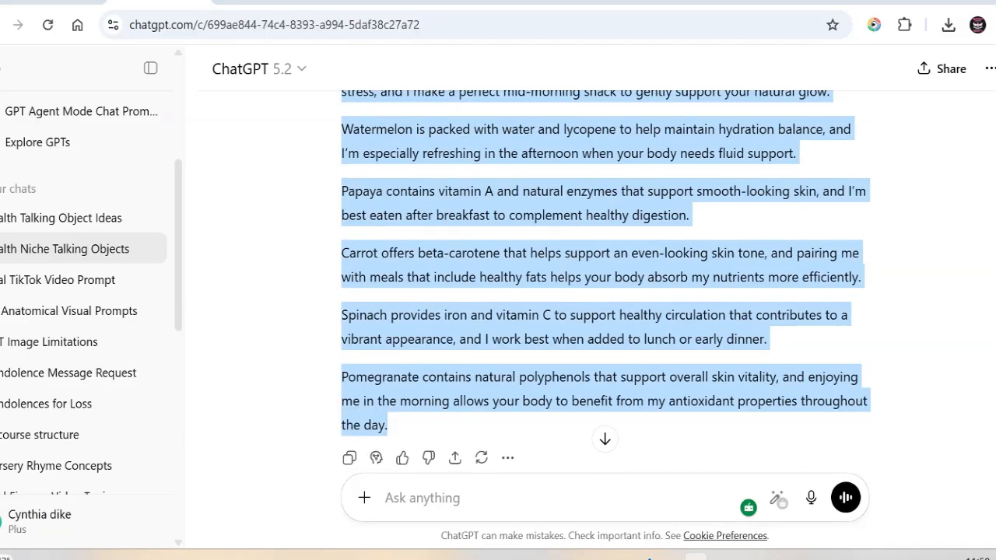
right_click(622, 316)
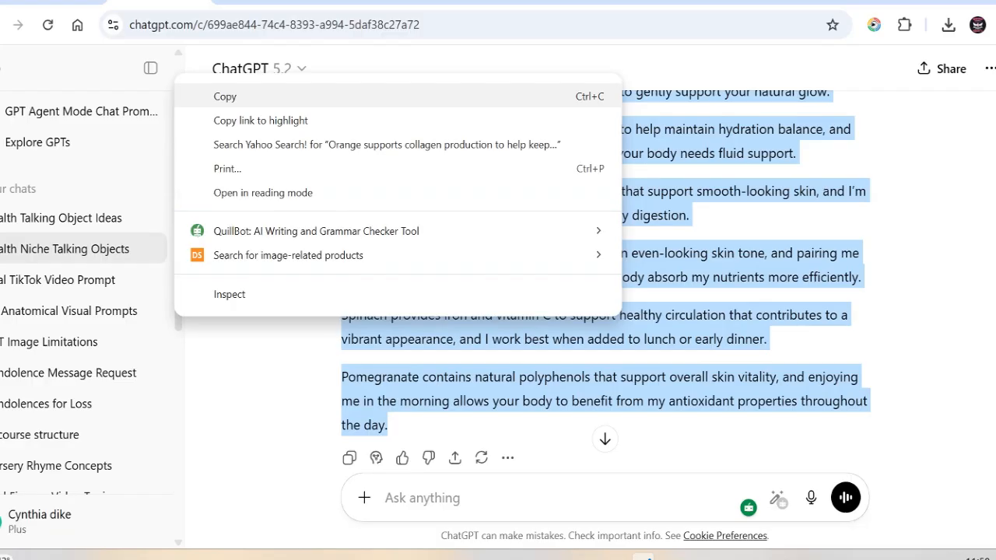
left_click(318, 97)
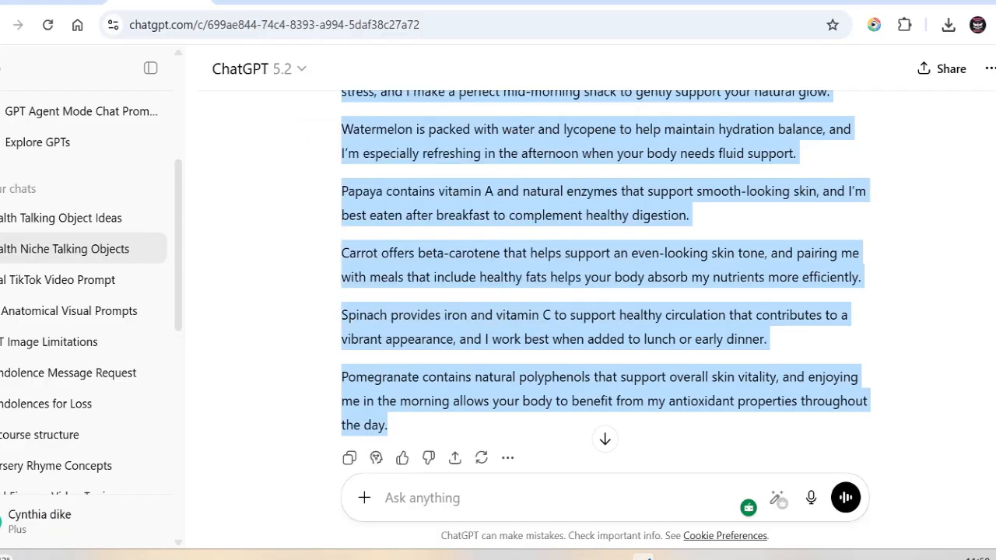
scroll(604, 281, "up", 7)
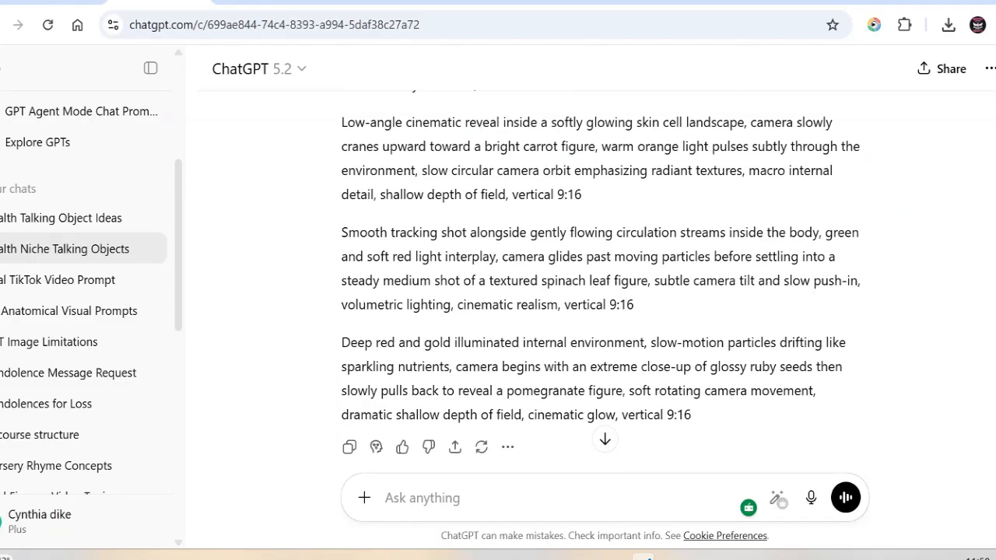
scroll(604, 281, "down", 6)
scroll(605, 282, "up", 3)
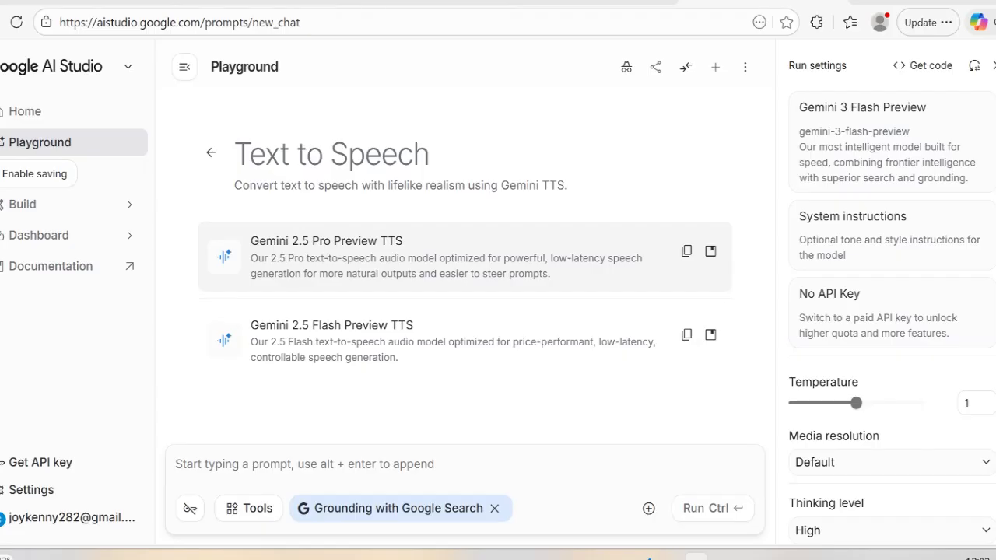
In Google AI Studio, set up Gemini 2.5 Pro Preview TTS for single-speaker audio and paste the copied voiceover script as the text.
left_click(380, 257)
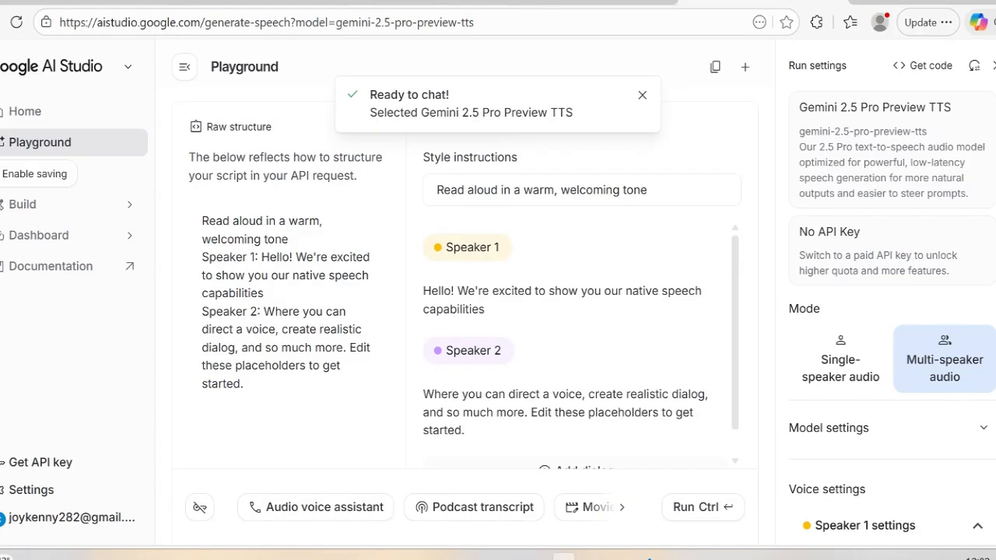
left_click(642, 95)
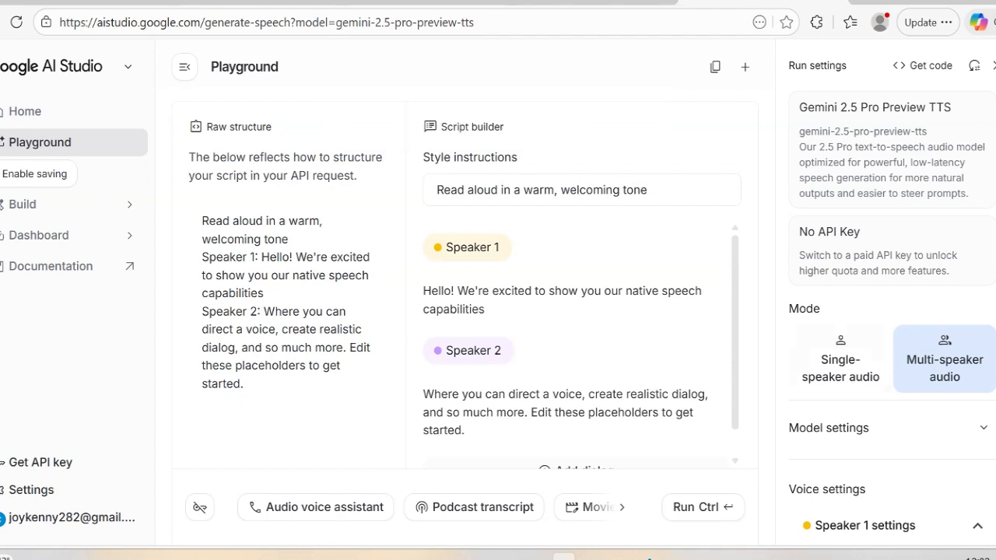
left_click(837, 357)
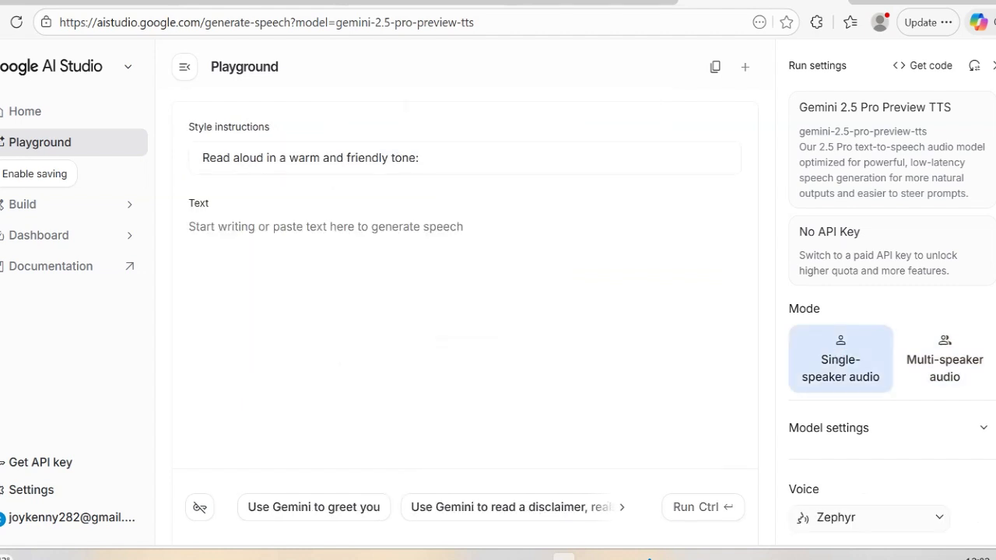
left_click(297, 238)
key("ctrl+v")
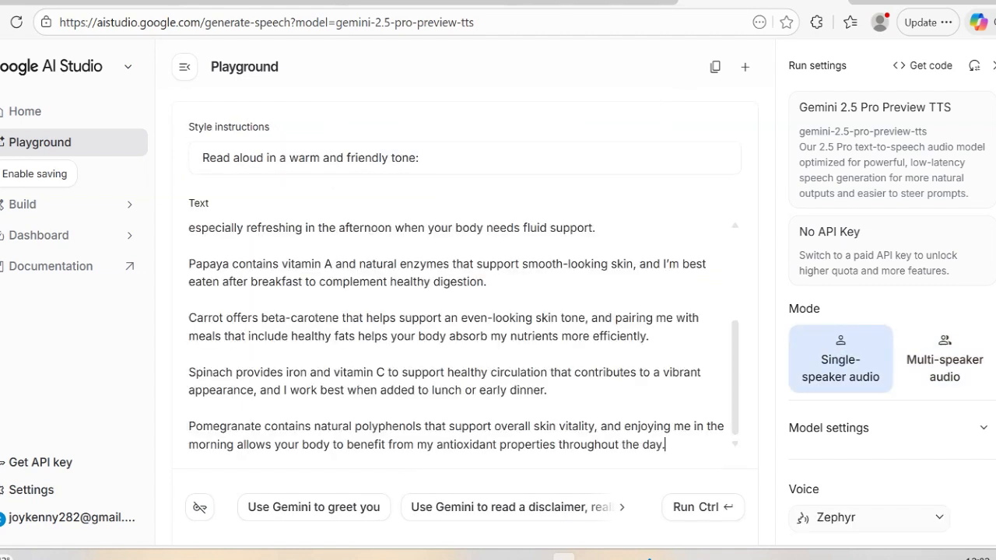
Generate the speech with the Charon voice and switch to the Downloads folder in File Explorer.
left_click(893, 520)
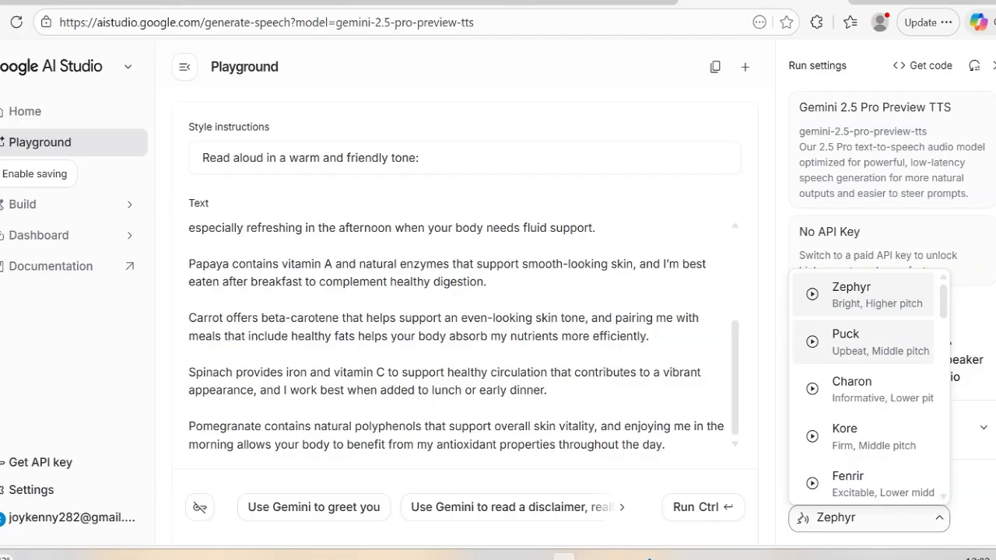
left_click(880, 392)
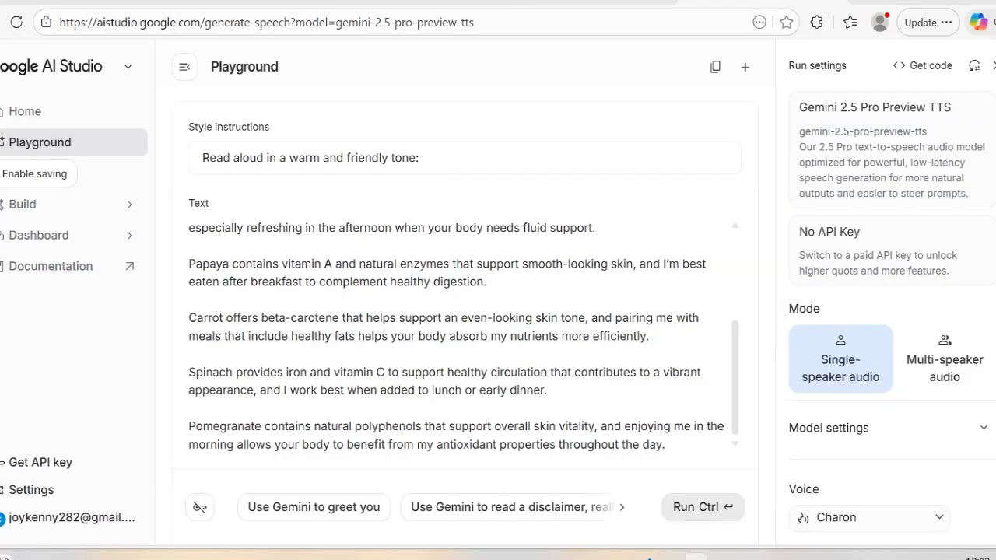
left_click(701, 507)
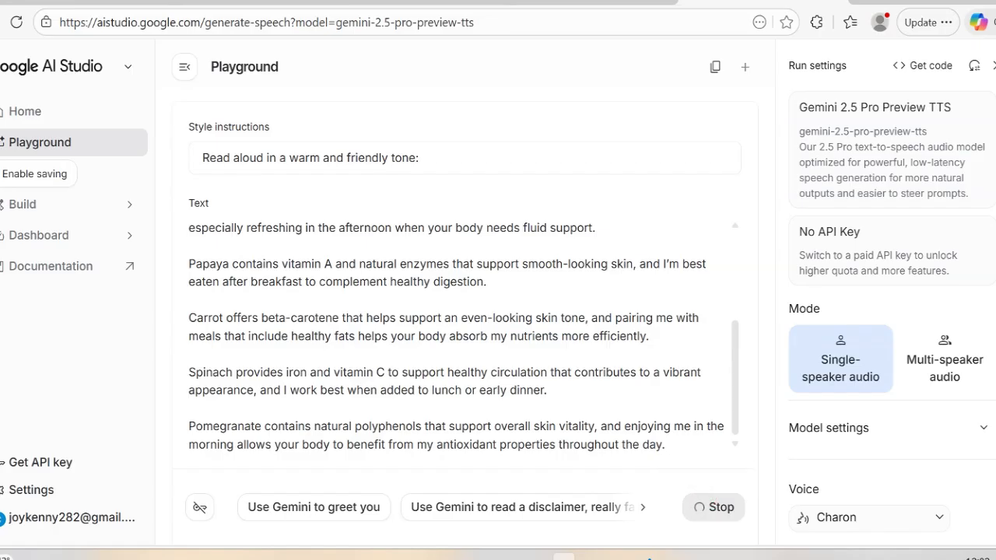
left_click(695, 557)
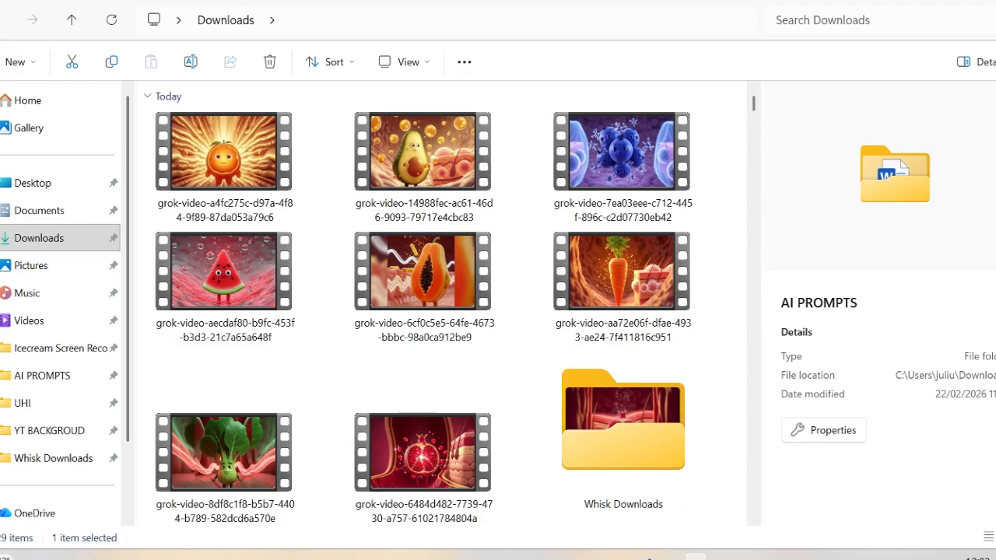